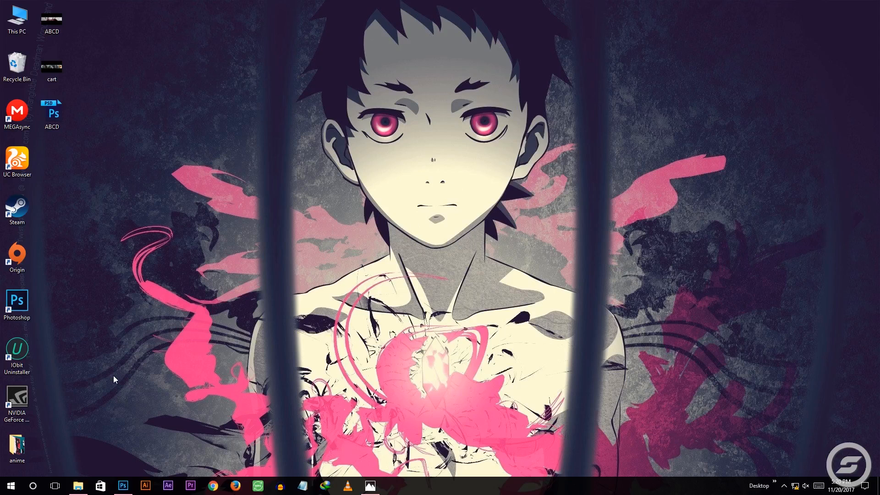
Open the anime folder and look at the Youtube-Banner-Size-Template-8 (1) image and the finished ABCD.jpg banner
double_click(18, 445)
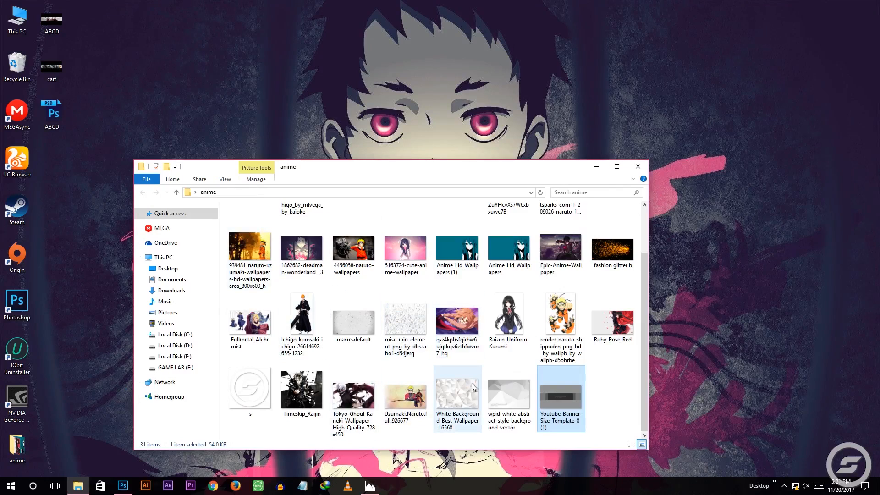
double_click(556, 391)
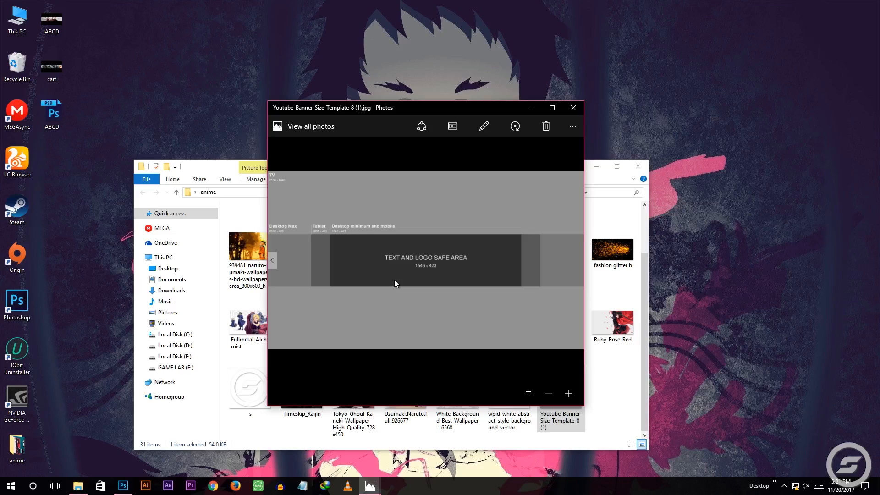
click(537, 109)
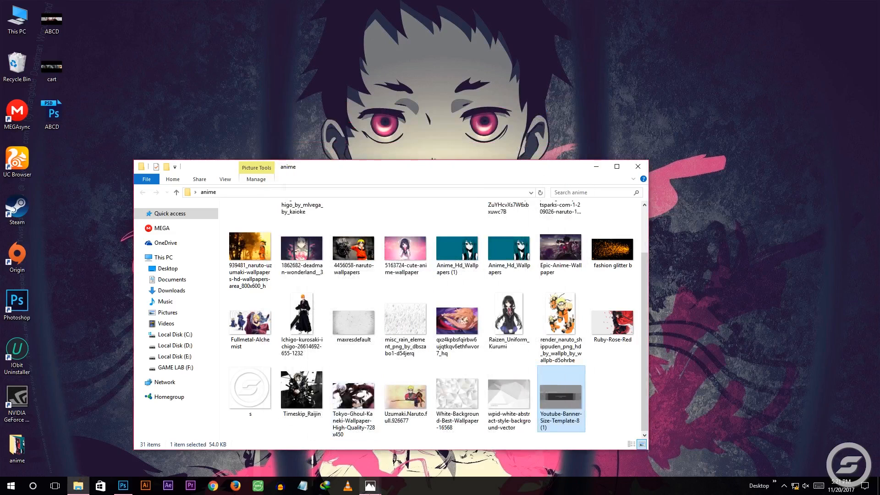
mouse_move(370, 485)
click(346, 458)
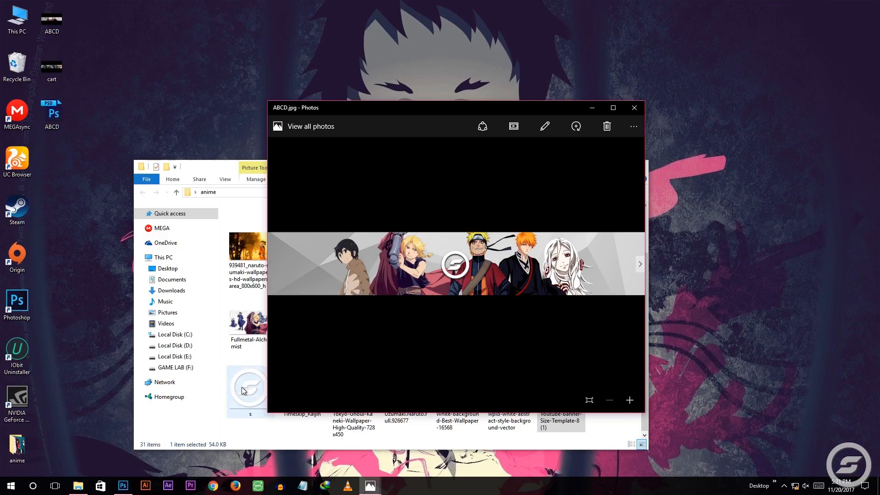
Switch to Photoshop and create a 1920 × 1080 px, 300 pixels/inch RGB document named cart with transparent background contents
click(124, 486)
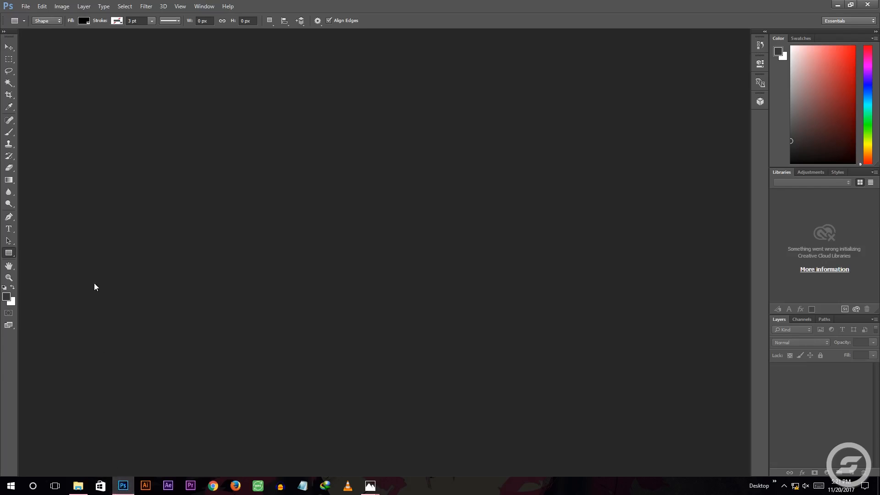
click(25, 6)
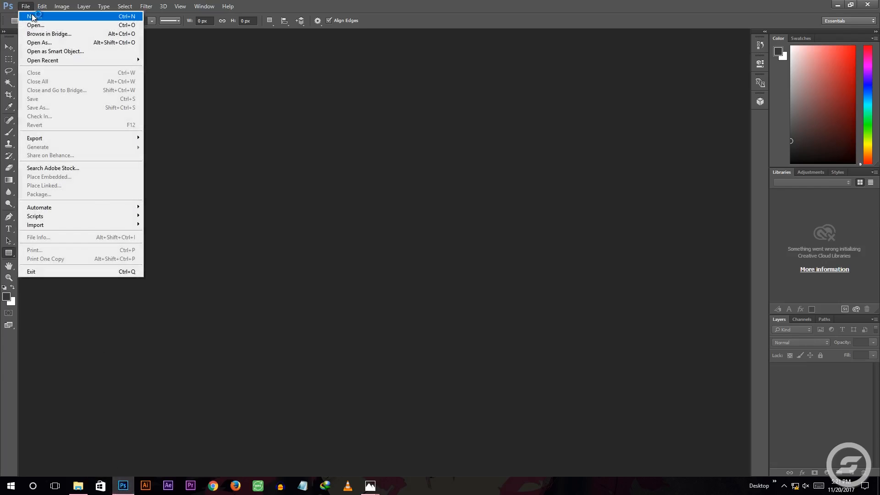
click(33, 16)
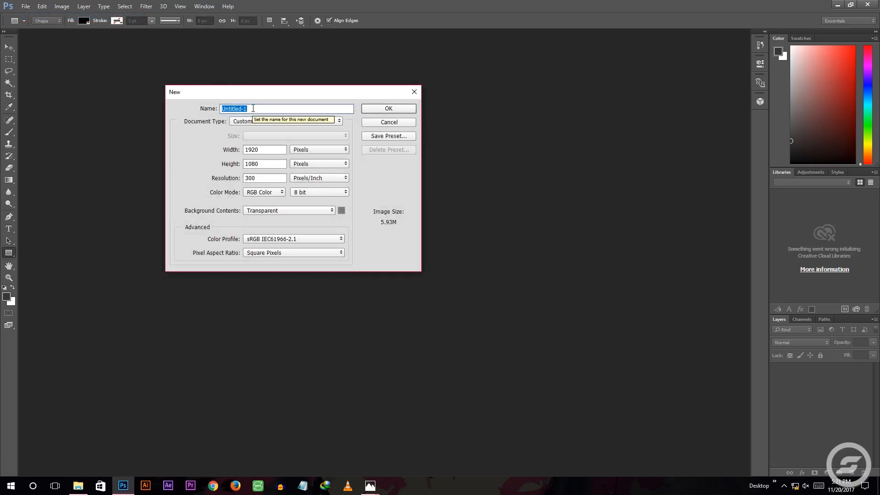
text(cart)
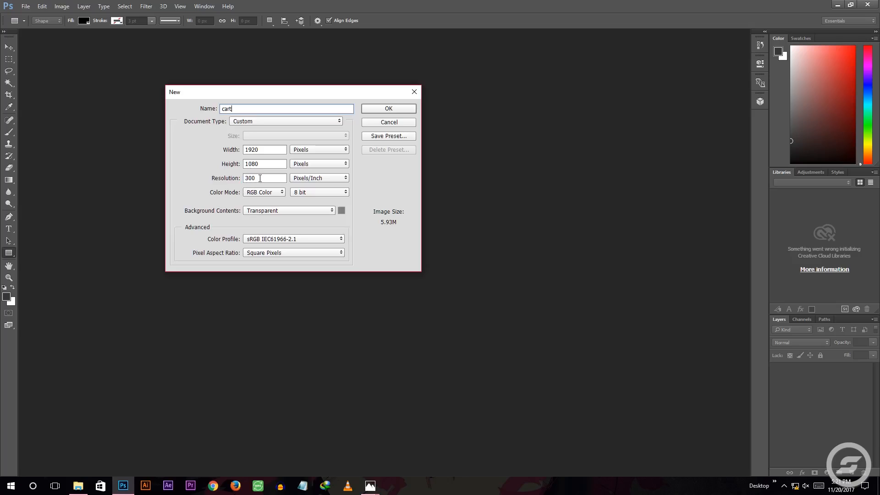
click(263, 212)
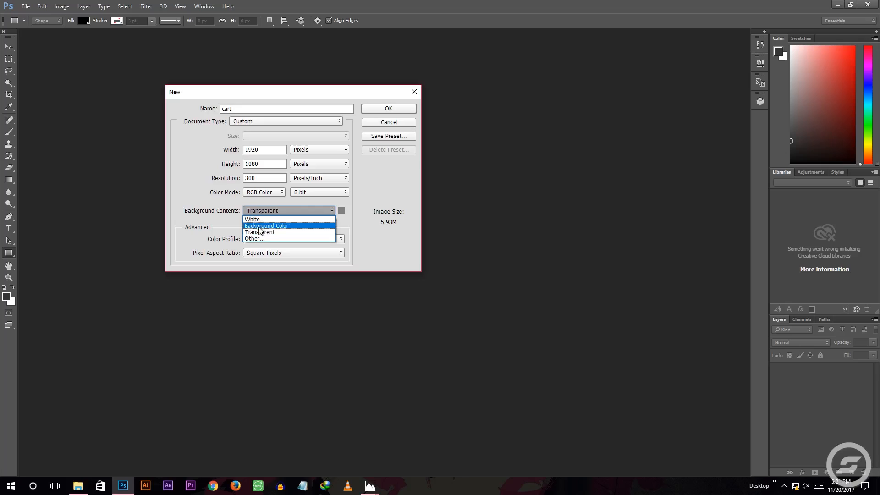
click(260, 232)
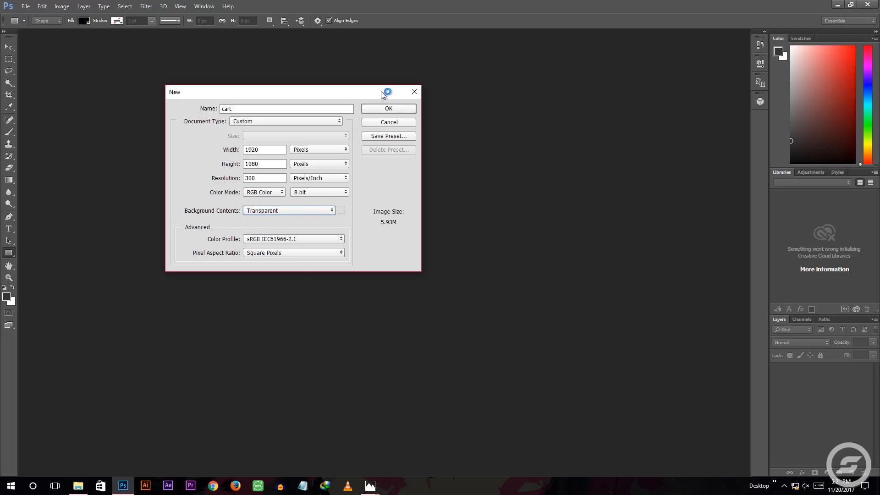
click(389, 109)
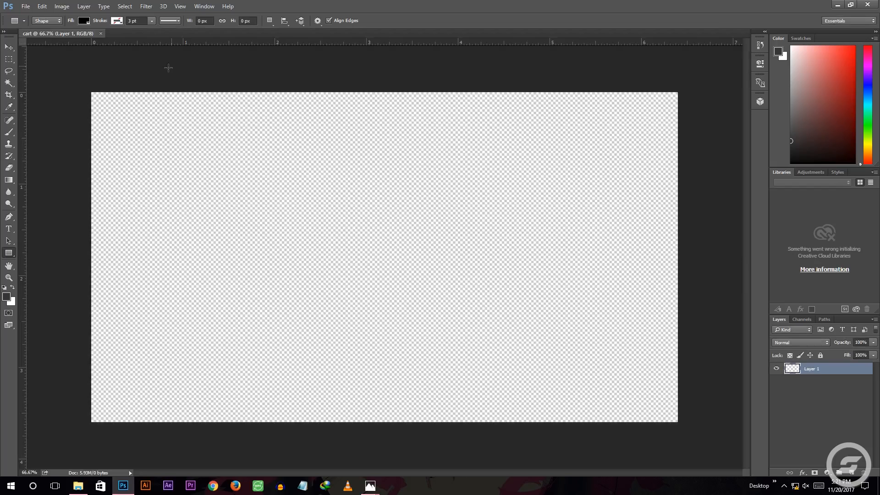
Place the Youtube-Banner-Size-Template-8 (1) image from the anime folder onto the cart canvas
mouse_move(79, 485)
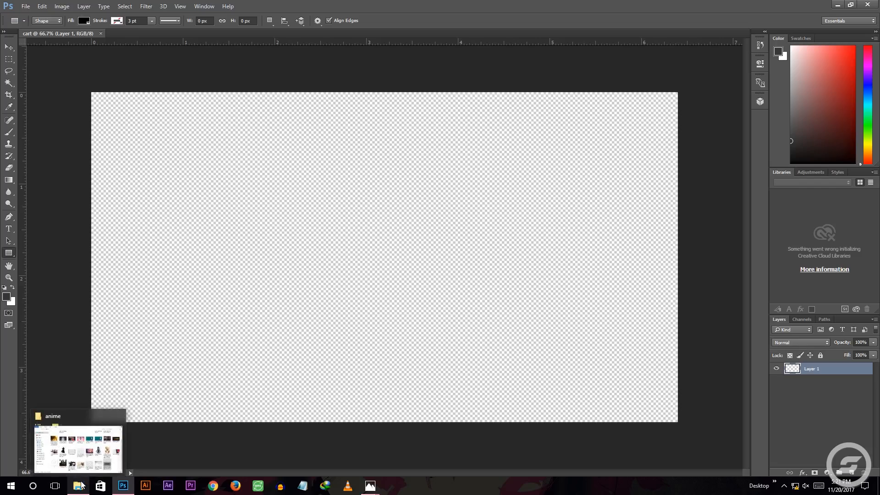
click(81, 458)
drag(565, 392, 672, 310)
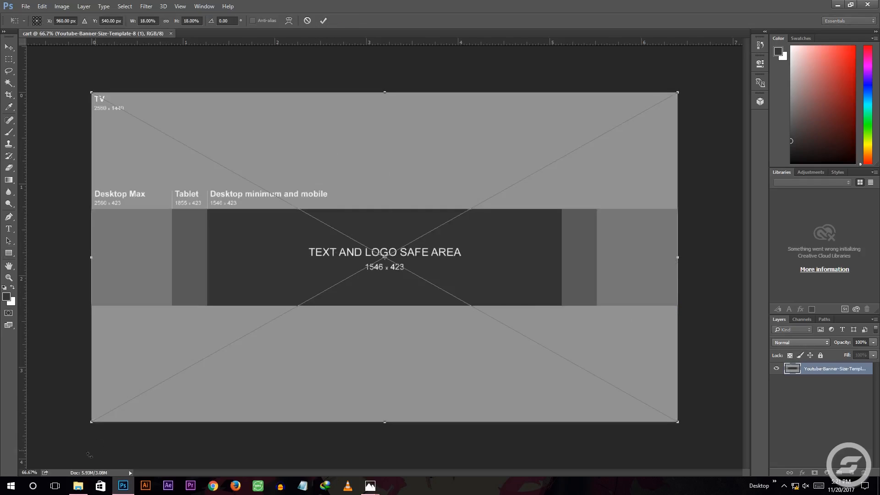
click(323, 21)
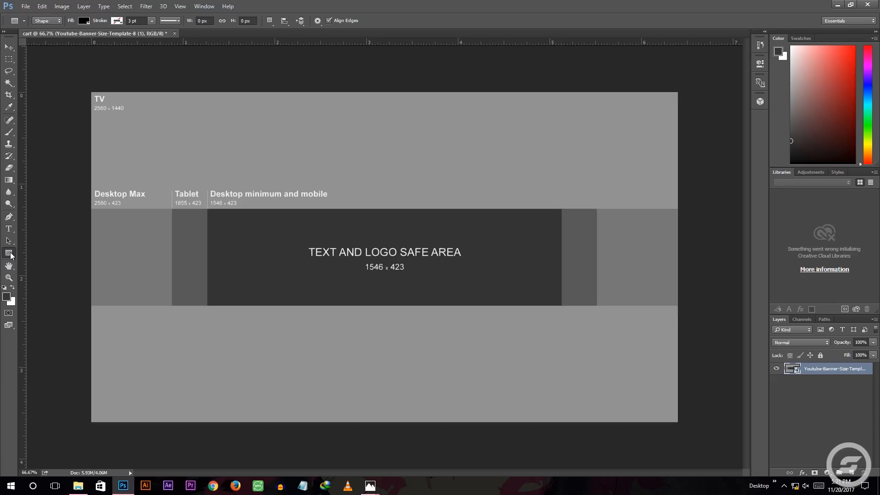
Draw a black rectangle about 1920 × 380 px covering the template's TV area above the safe-area band
click(9, 253)
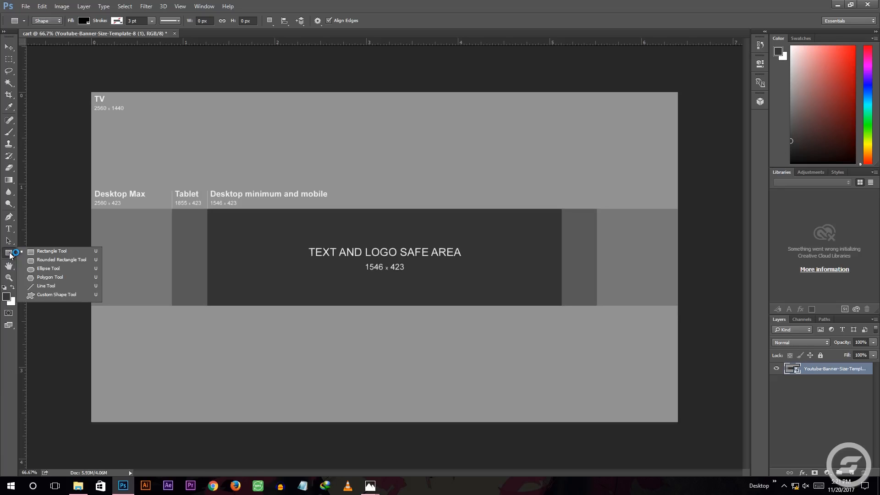
click(42, 251)
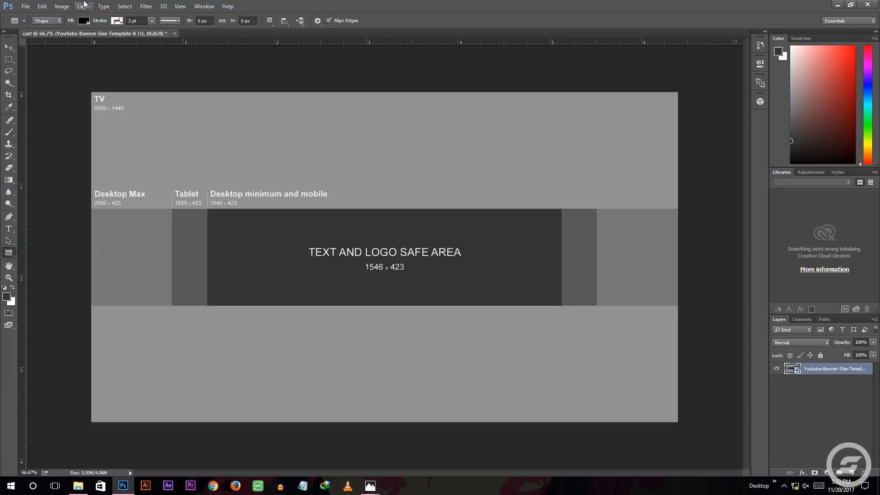
click(84, 21)
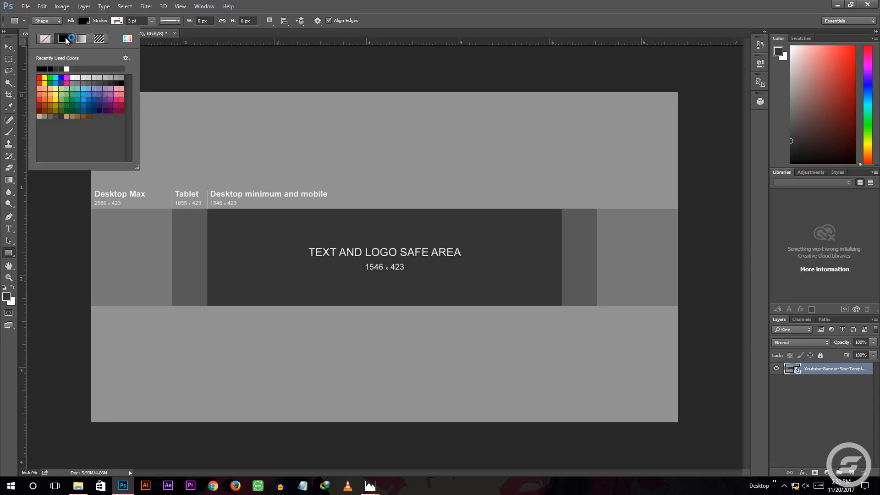
click(170, 65)
click(171, 67)
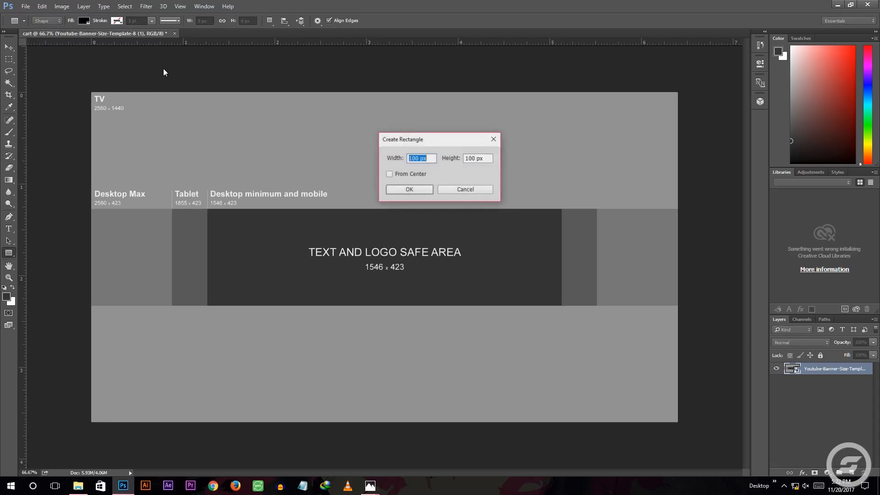
click(494, 140)
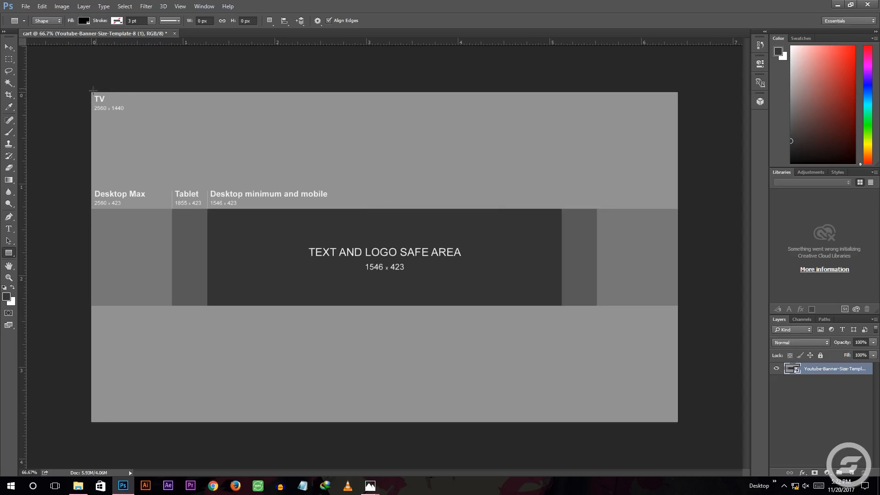
drag(91, 91, 678, 205)
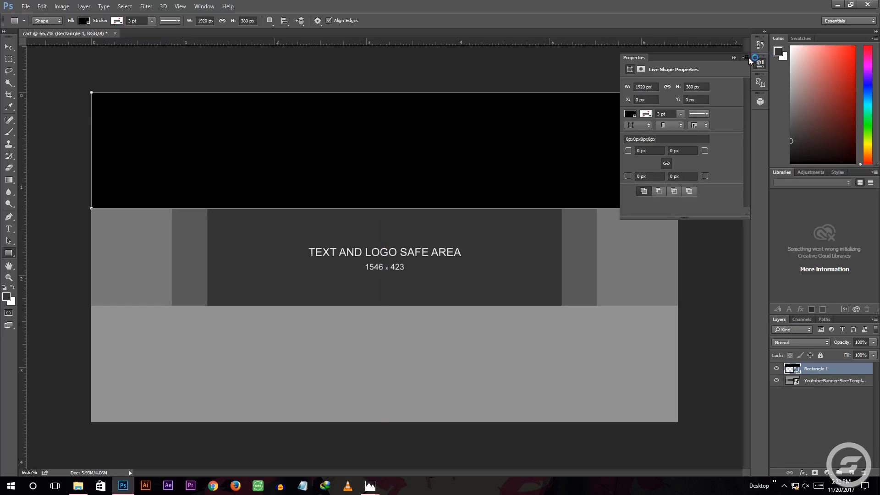
click(735, 58)
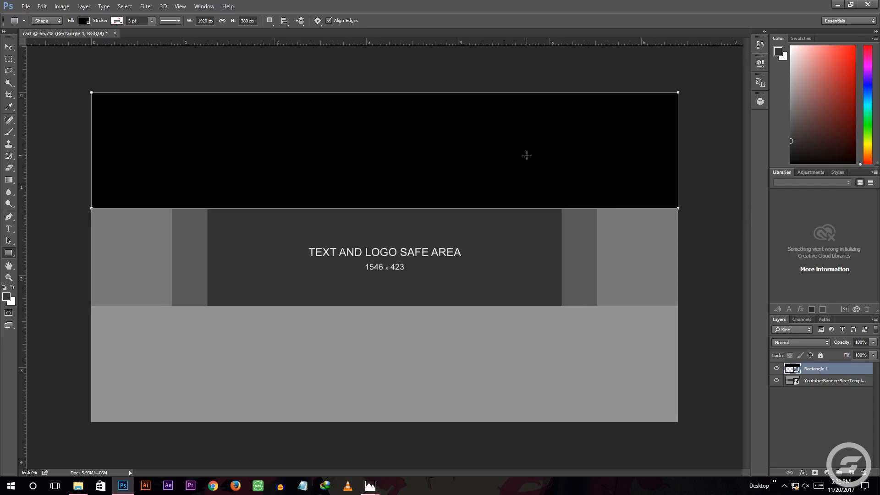
Duplicate the black rectangle over the area below the safe-area band and merge both rectangles into one shape
click(10, 48)
drag(351, 175, 353, 389)
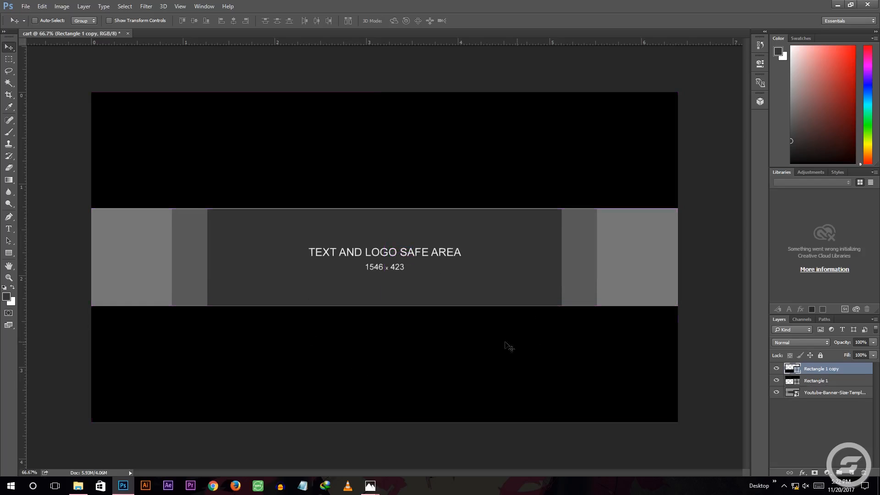
click(824, 381)
ctrl+click(819, 369)
right_click(819, 372)
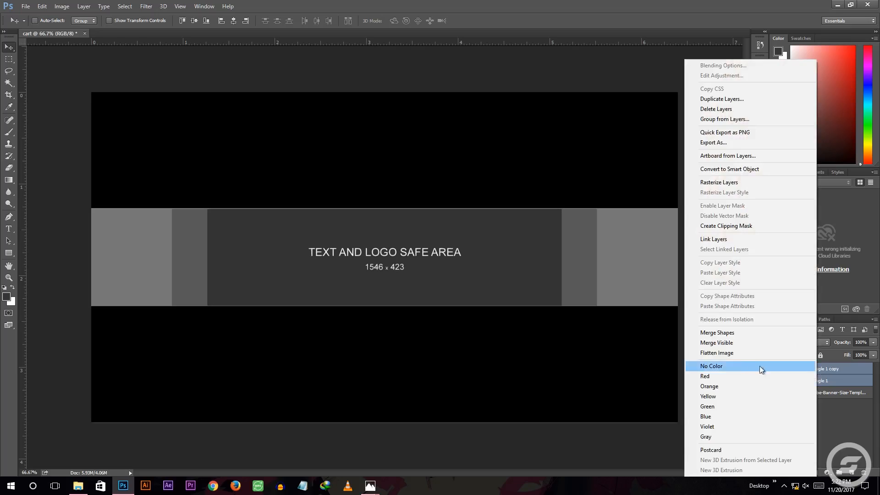
click(717, 333)
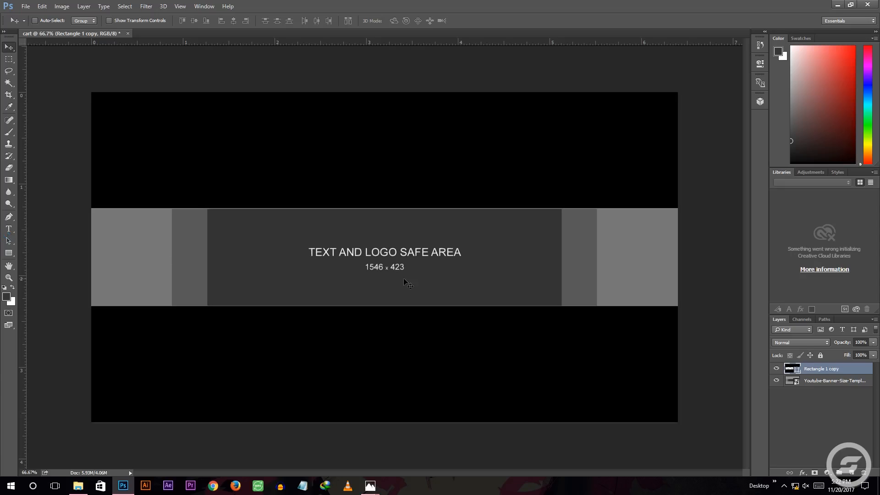
drag(270, 181, 323, 227)
key(ctrl+z)
Open the Fullmetal-Alchemist image from the anime folder as a separate document in Photoshop
click(77, 485)
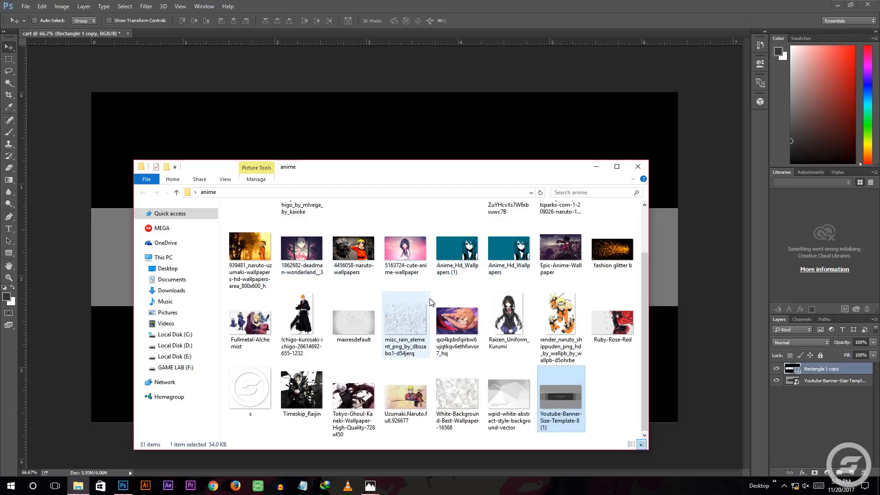
scroll(486, 320, up, 2)
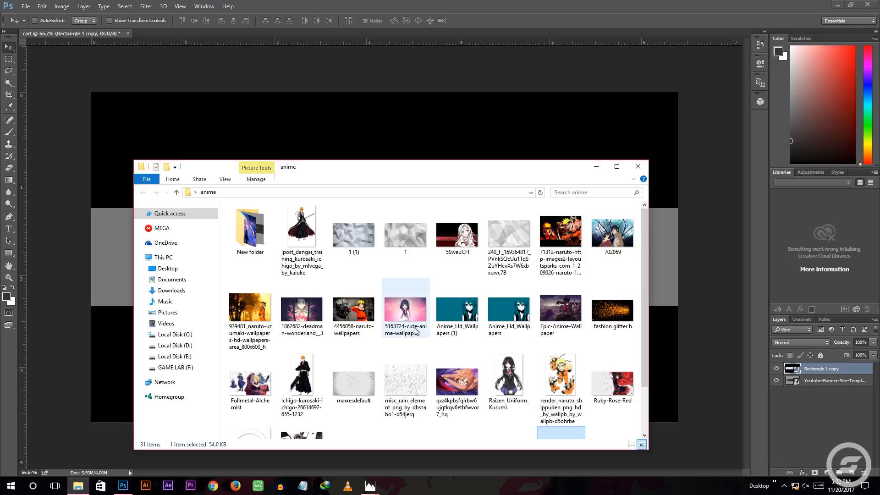
scroll(235, 406, down, 1)
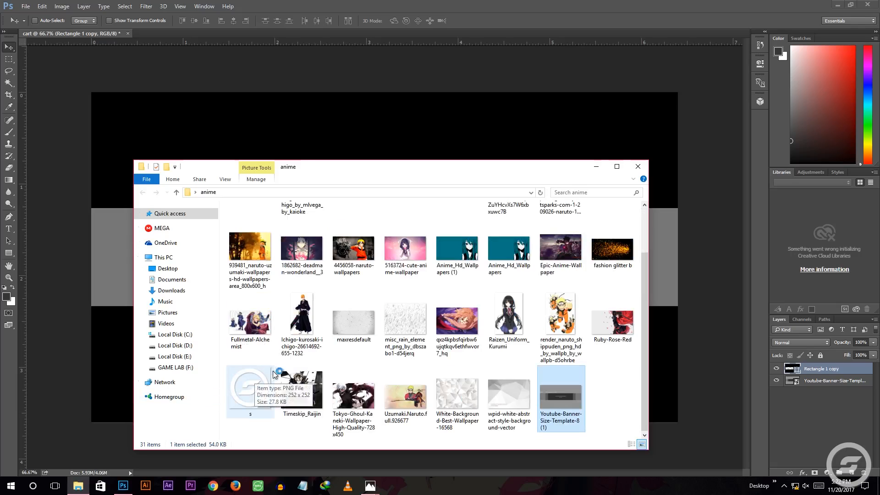
drag(267, 321, 381, 32)
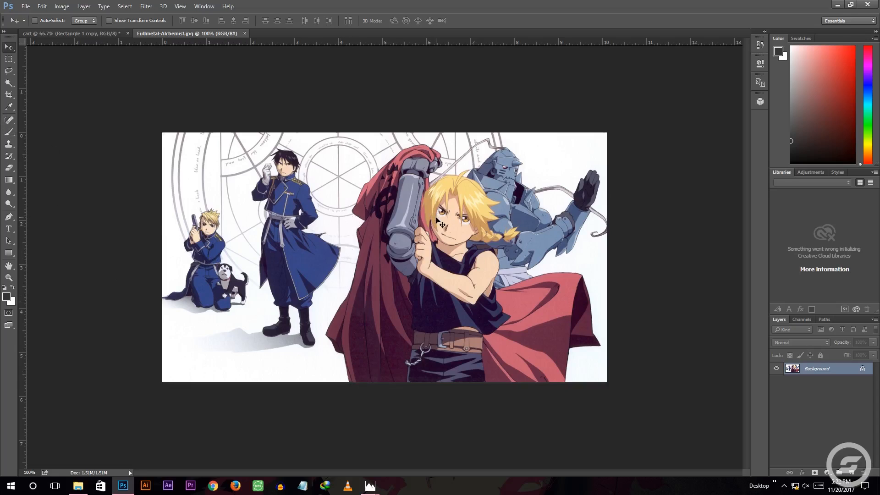
Try to clear the white background beside the red coat using a Magic Wand selection
click(8, 83)
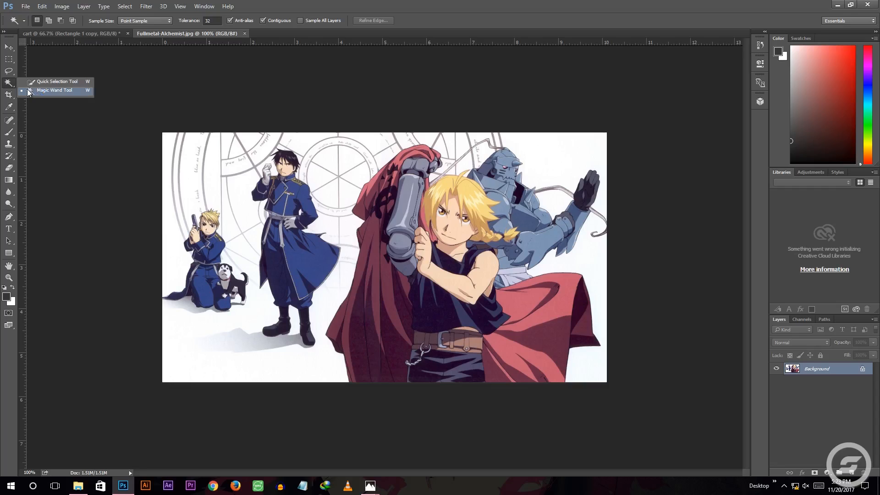
click(44, 90)
click(349, 278)
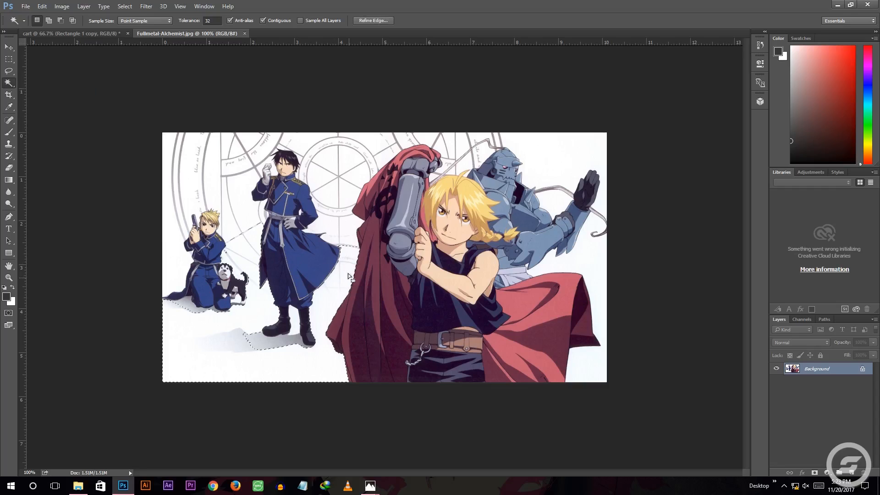
click(599, 249)
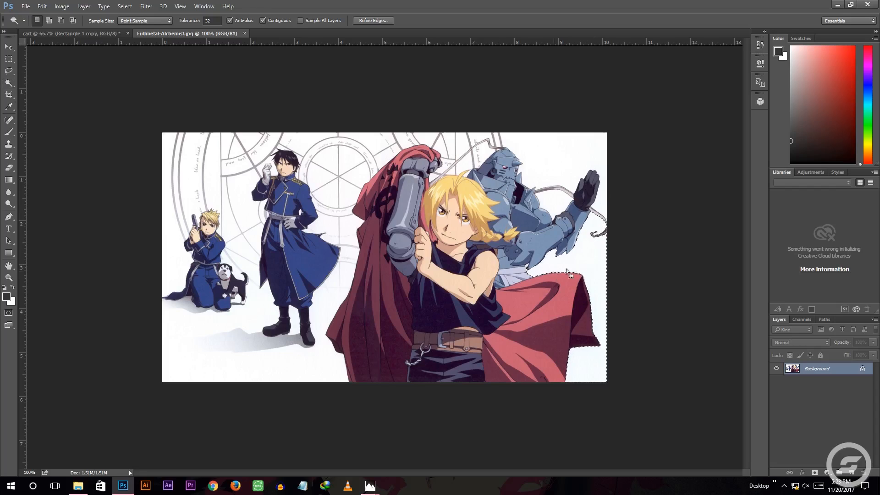
key(shift+F5)
click(352, 129)
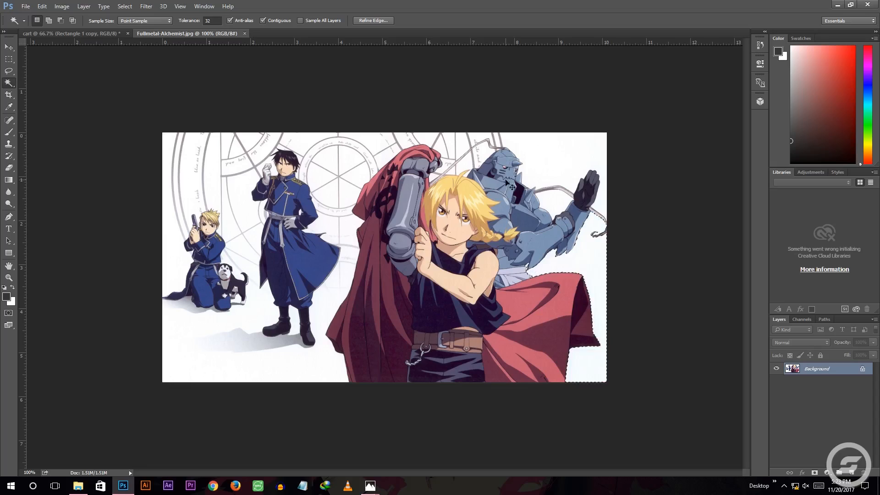
Convert the background to a regular layer and delete the white areas above the raised fist and beside the red cape with the Magic Wand
double_click(817, 369)
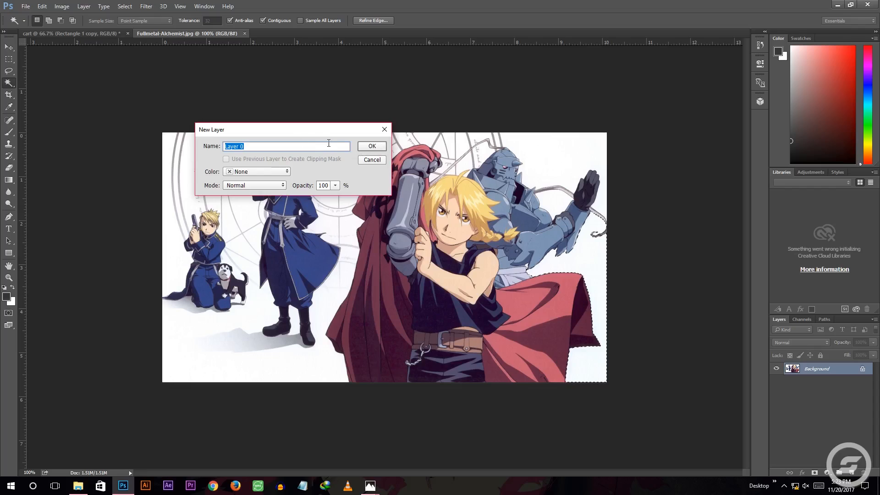
click(372, 146)
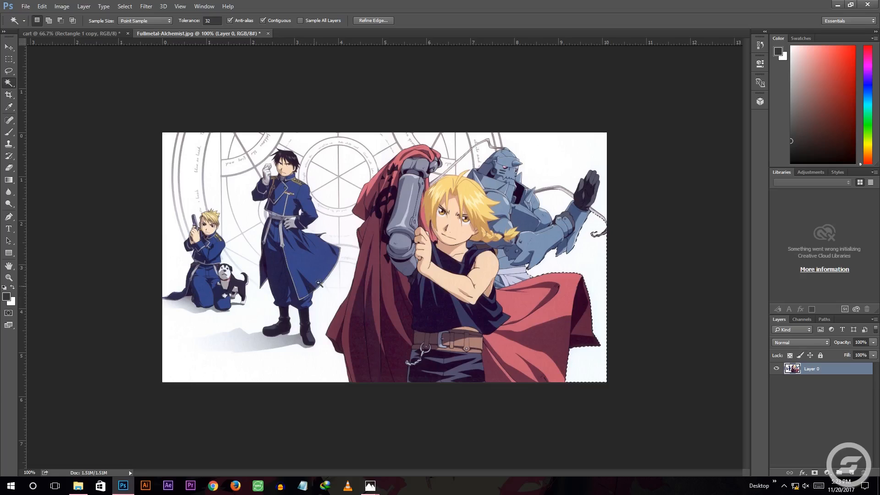
click(347, 276)
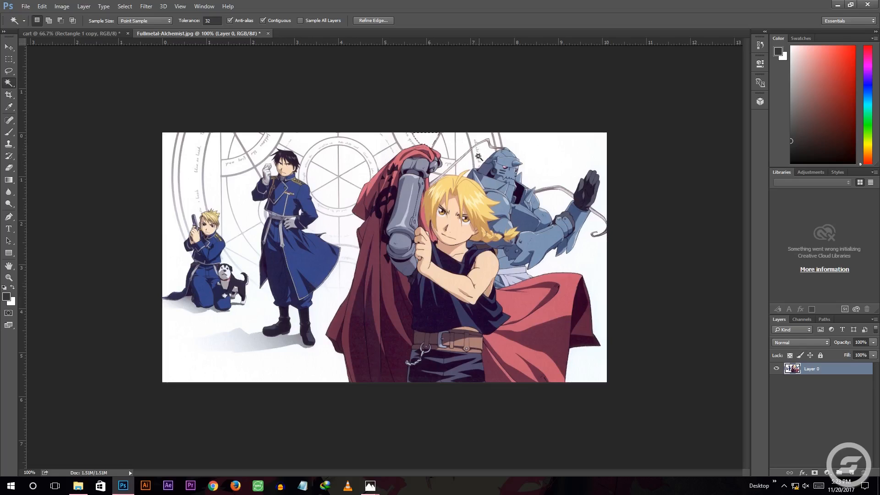
key(Delete)
click(576, 267)
key(Delete)
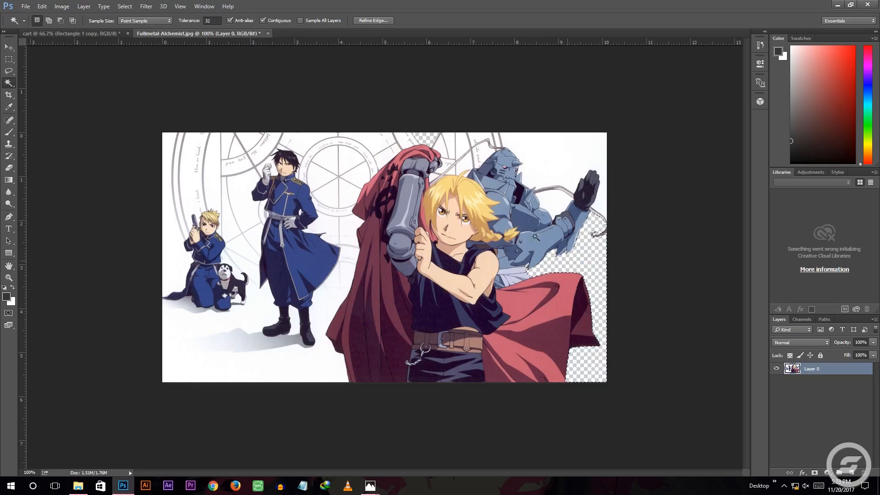
Try a Magic Wand deletion on the blue armor's outstretched arm and undo it
click(533, 229)
key(Delete)
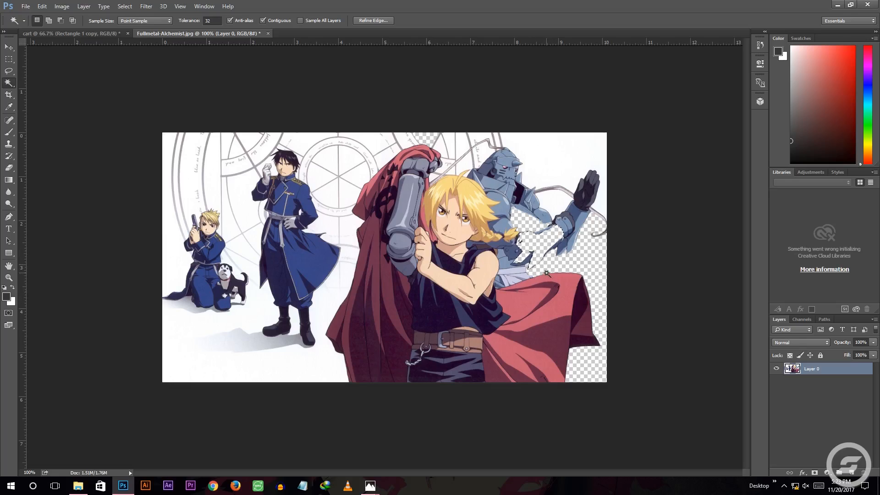
key(ctrl+z)
key(ctrl+z)
key(ctrl+z)
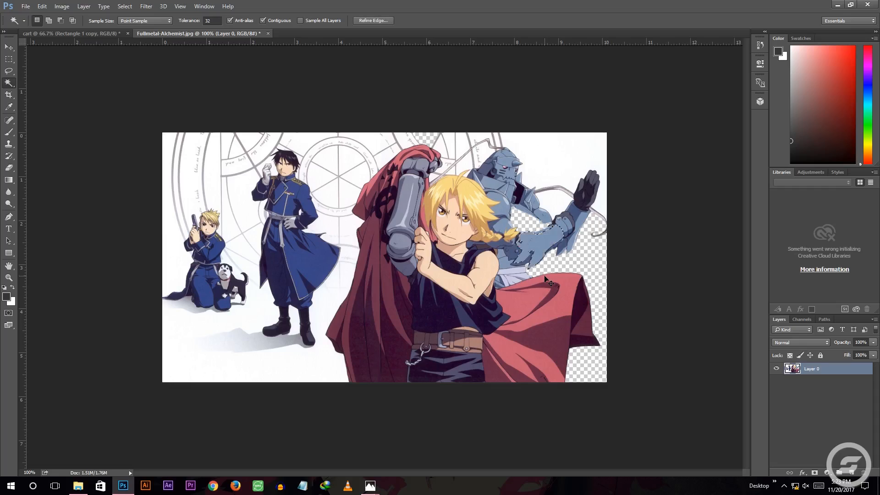
Activate the Pen tool, close the edited Fullmetal-Alchemist document without saving, and reopen the original image from the anime folder as a separate document
click(9, 217)
click(46, 215)
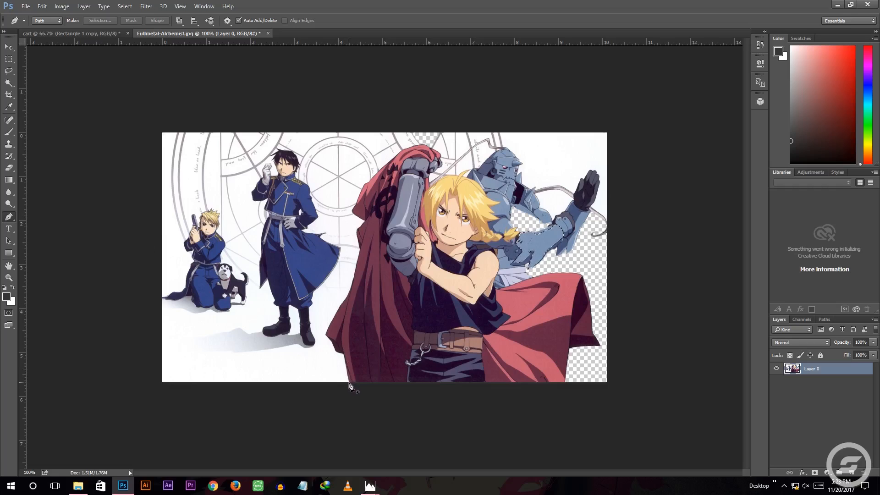
click(268, 34)
click(446, 184)
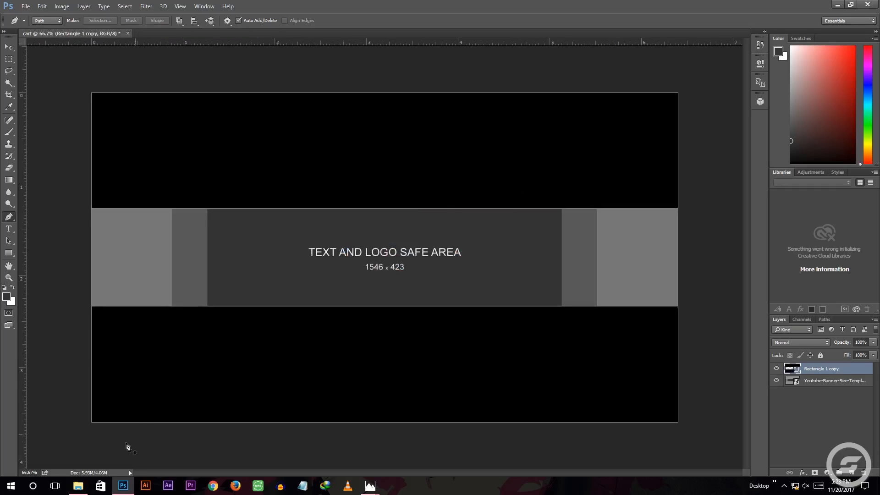
click(78, 485)
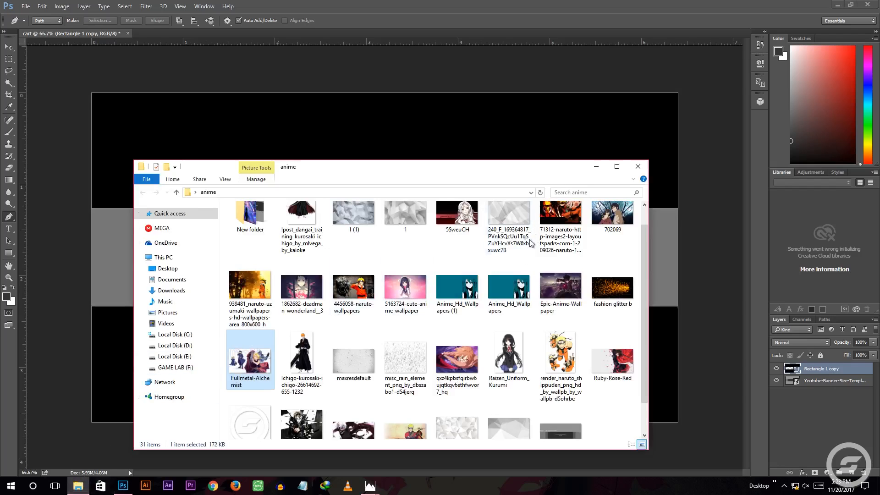
drag(247, 360, 391, 31)
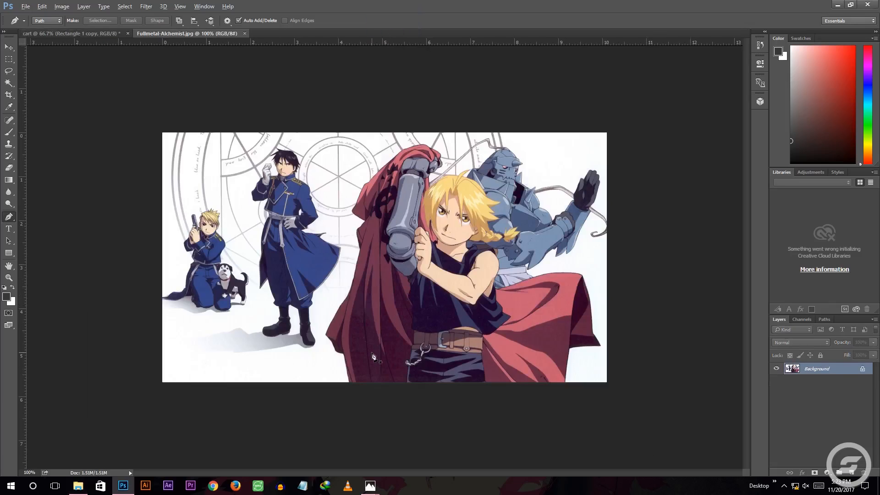
Start a Pen tool path at the image's bottom edge and trace the lower left corner of the red coat
scroll(372, 356, up, 3)
scroll(371, 355, down, 2)
scroll(371, 355, up, 2)
scroll(371, 355, down, 2)
scroll(358, 387, up, 2)
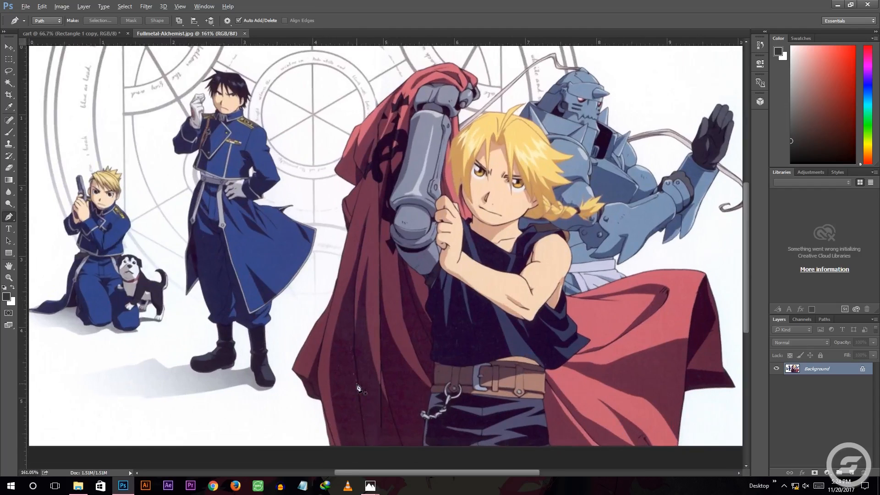
scroll(358, 387, up, 3)
scroll(357, 375, down, 1)
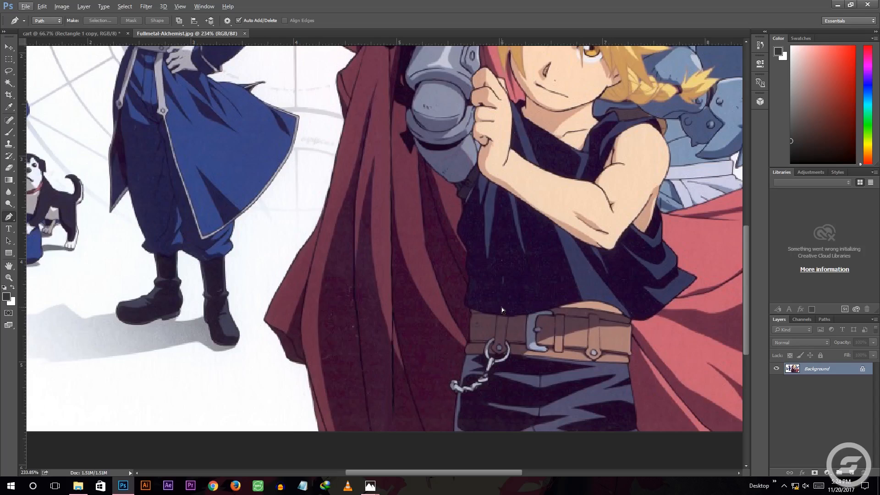
scroll(502, 308, left, 4)
scroll(501, 307, right, 8)
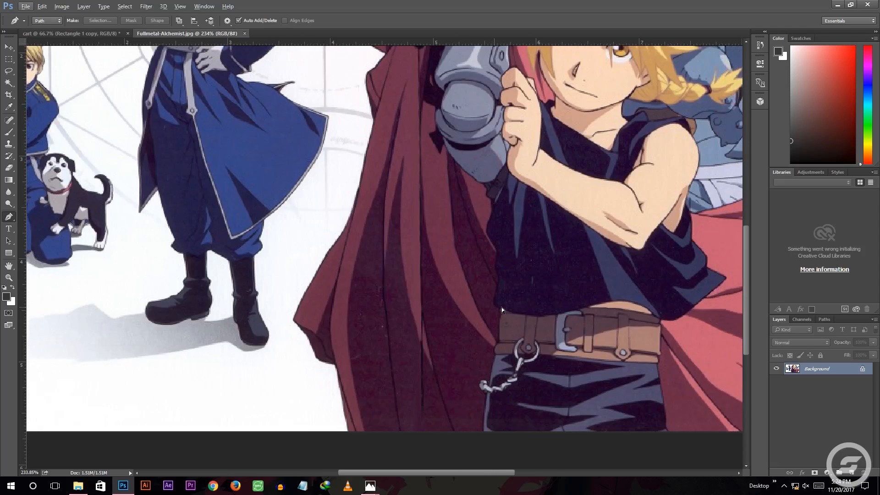
scroll(501, 308, down, 2)
scroll(501, 308, up, 3)
scroll(501, 308, down, 3)
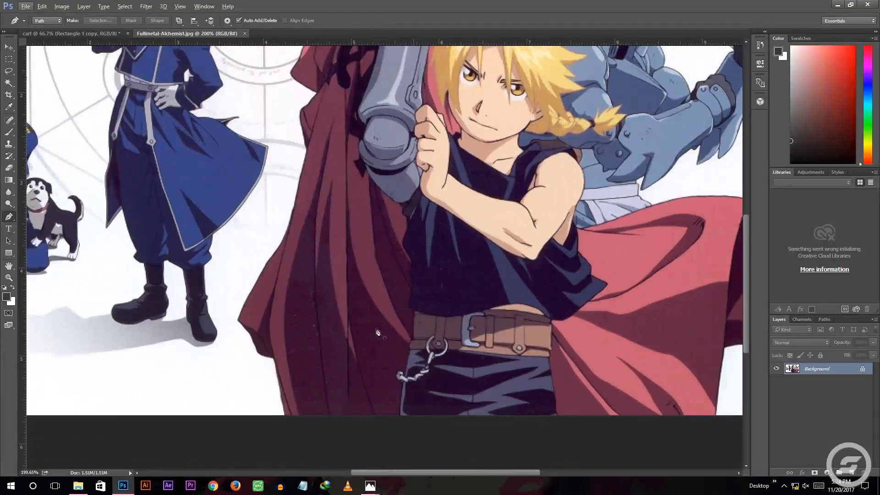
click(284, 415)
click(271, 356)
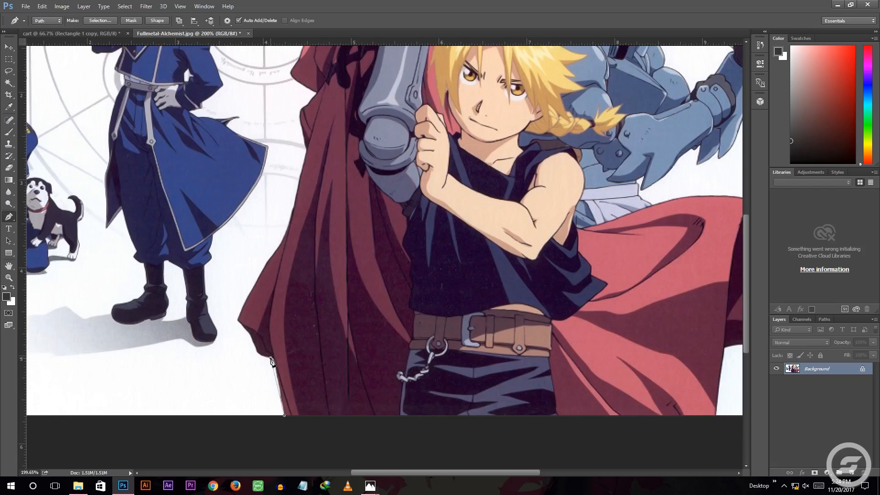
key(ctrl+z)
click(273, 359)
drag(260, 355, 239, 322)
Continue the path up the left edge of the red coat to the fold beside the metal arm
scroll(268, 263, up, 2)
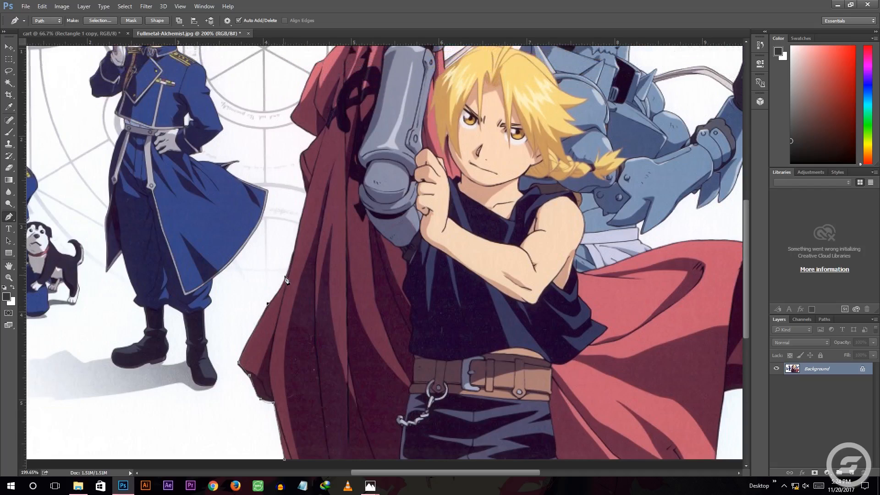
click(292, 263)
scroll(300, 225, up, 3)
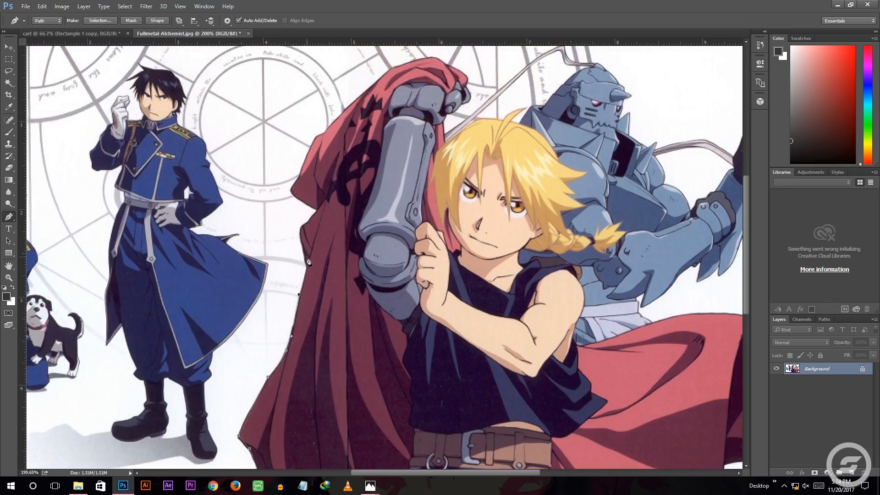
drag(299, 230, 319, 211)
key(ctrl+z)
click(327, 199)
key(ctrl+z)
click(318, 210)
Trace the path along the coat's upper edge and over the cloth draped on the raised metal fist
scroll(295, 187, up, 5)
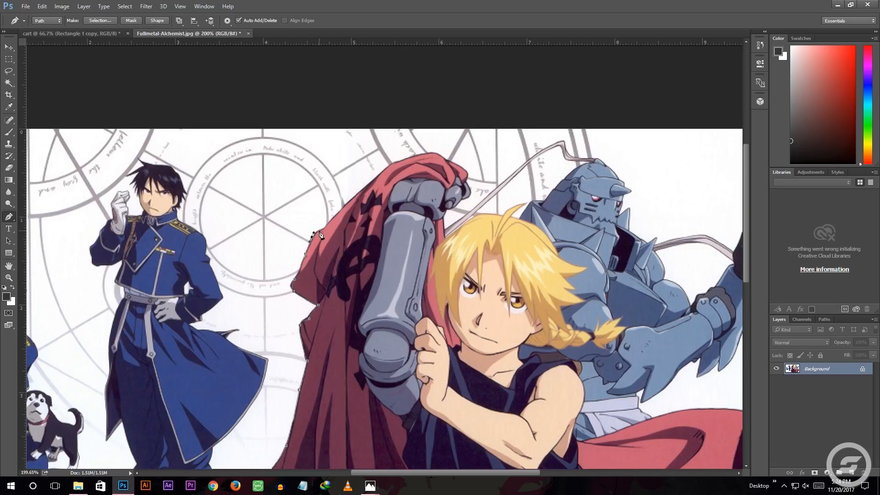
scroll(331, 229, up, 1)
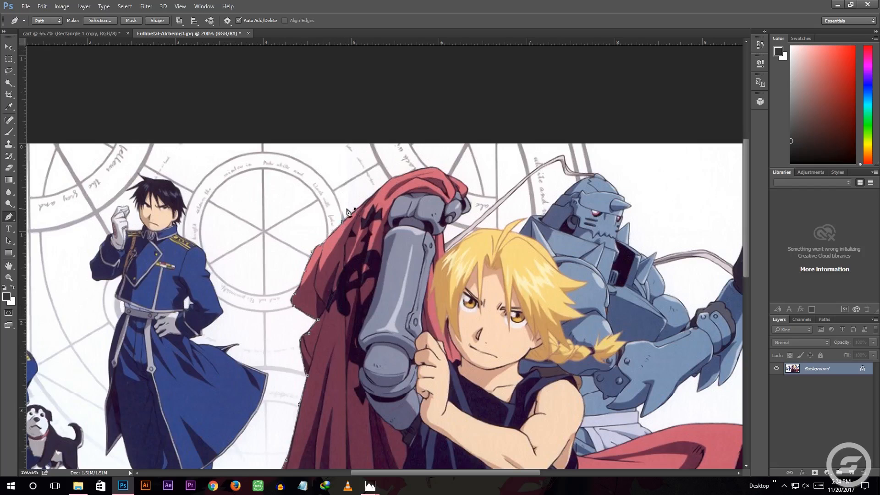
scroll(348, 211, up, 5)
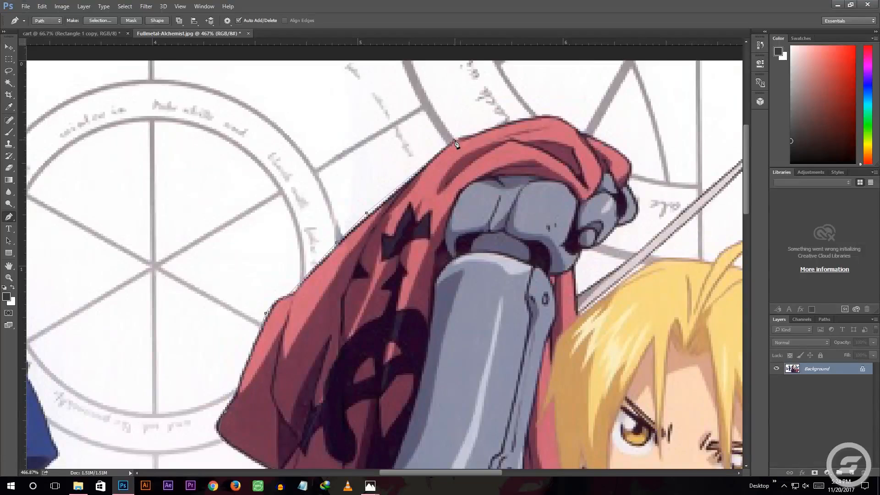
drag(540, 114, 551, 114)
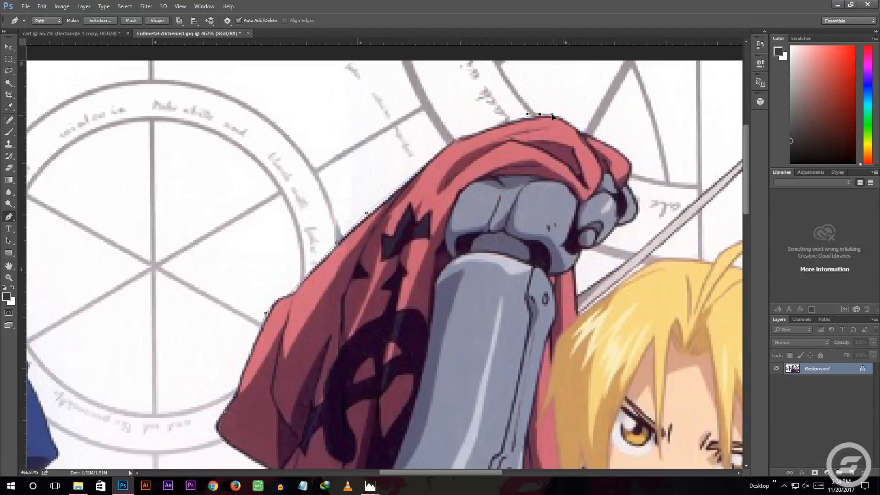
click(576, 125)
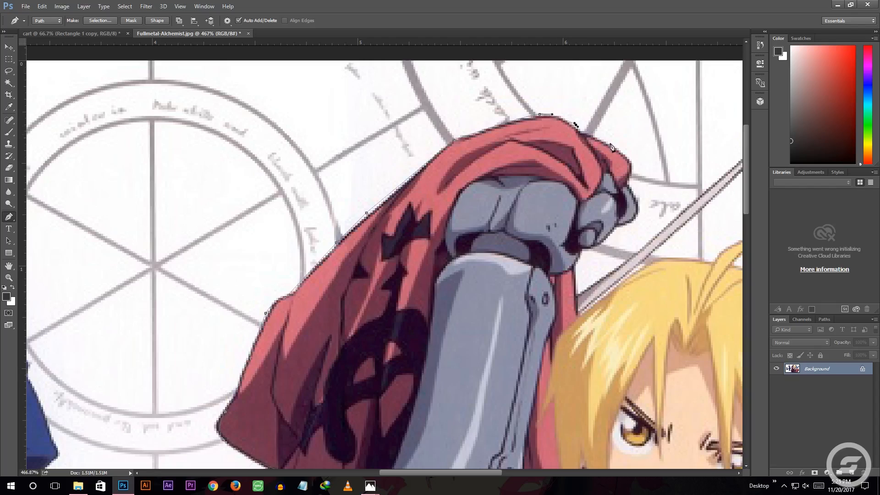
click(632, 179)
Continue the path from the metal fist around the blond hair and its pointed strands
scroll(580, 279, down, 1)
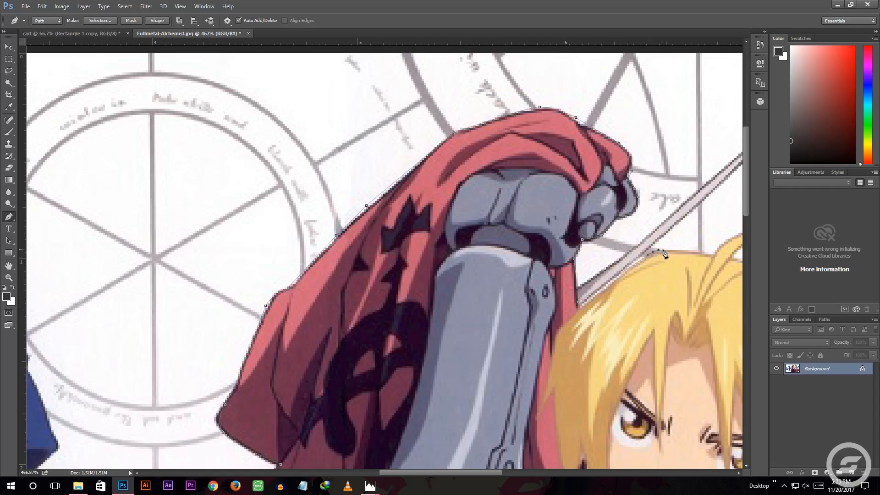
scroll(662, 256, down, 2)
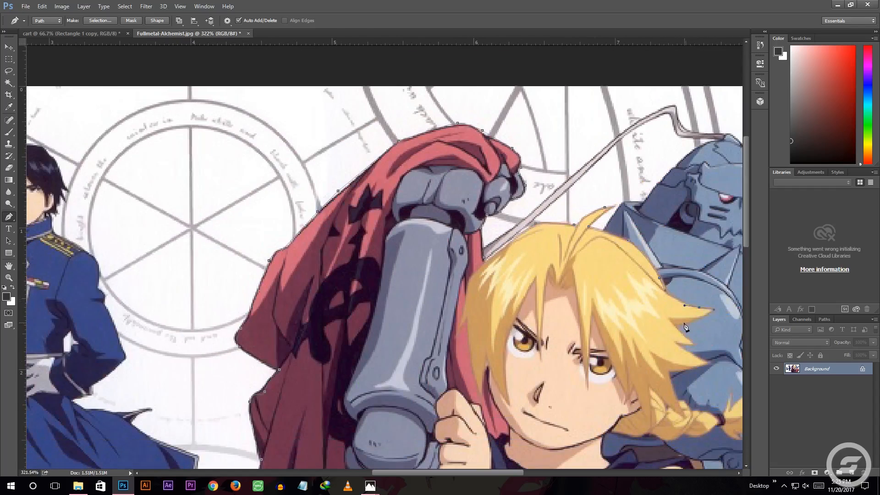
click(708, 315)
click(681, 327)
click(689, 338)
click(679, 343)
scroll(693, 363, down, 3)
click(666, 289)
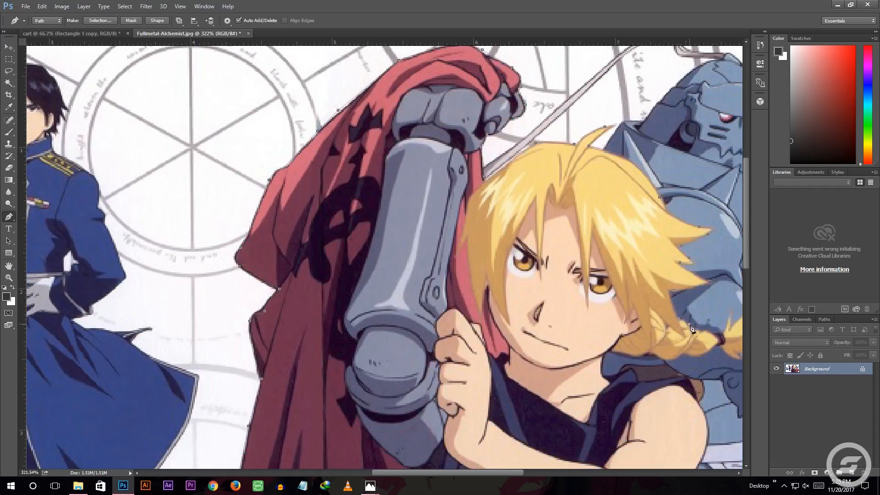
Trace the path along the blond braid and around the pointed strands at its tip
scroll(687, 324, up, 1)
scroll(688, 324, right, 2)
click(644, 362)
click(655, 355)
click(656, 339)
click(673, 342)
click(677, 339)
click(675, 346)
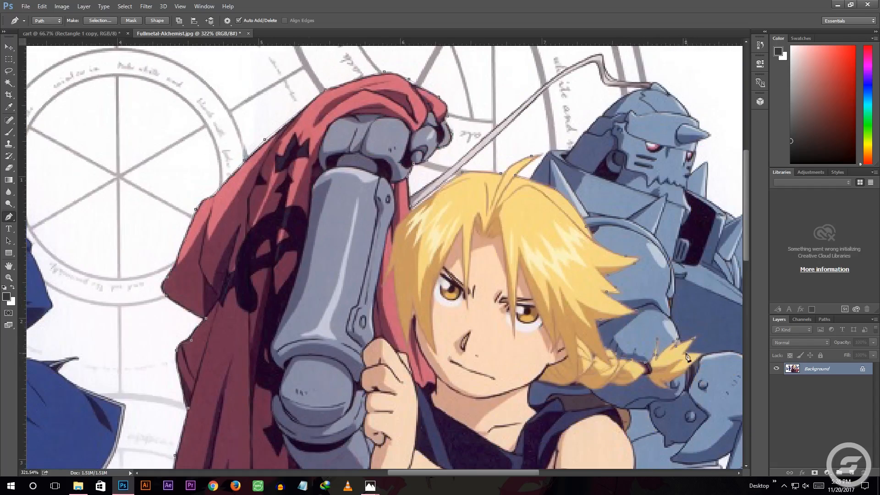
Undo the last three path edits and continue the outline to where the flowing cape meets the black shirt
scroll(690, 444, up, 4)
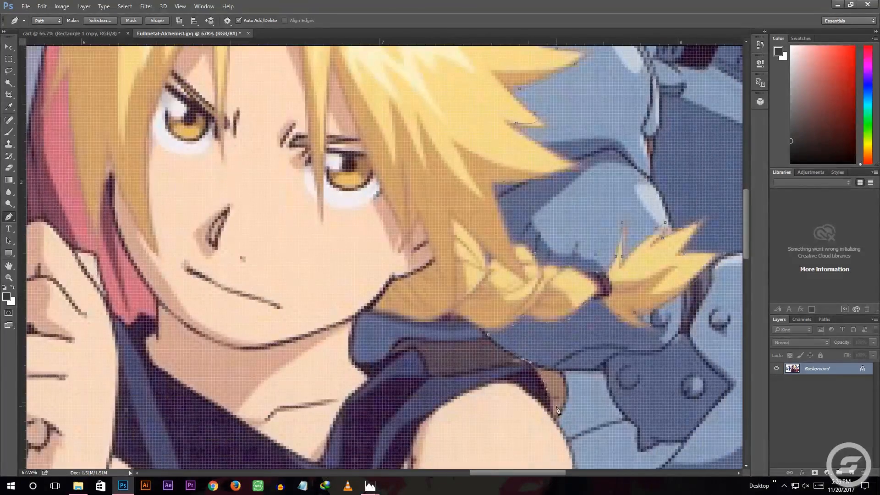
scroll(557, 409, down, 4)
scroll(557, 409, down, 2)
key(ctrl+alt+z)
key(ctrl+alt+z)
key(ctrl+alt+z)
click(588, 317)
click(622, 308)
Trace the outer edge of the flowing red cape and close the path just below the image's bottom edge
scroll(636, 295, down, 3)
scroll(636, 295, right, 2)
click(630, 279)
click(692, 286)
click(709, 378)
click(724, 416)
drag(697, 416, 688, 418)
click(665, 420)
scroll(666, 417, down, 3)
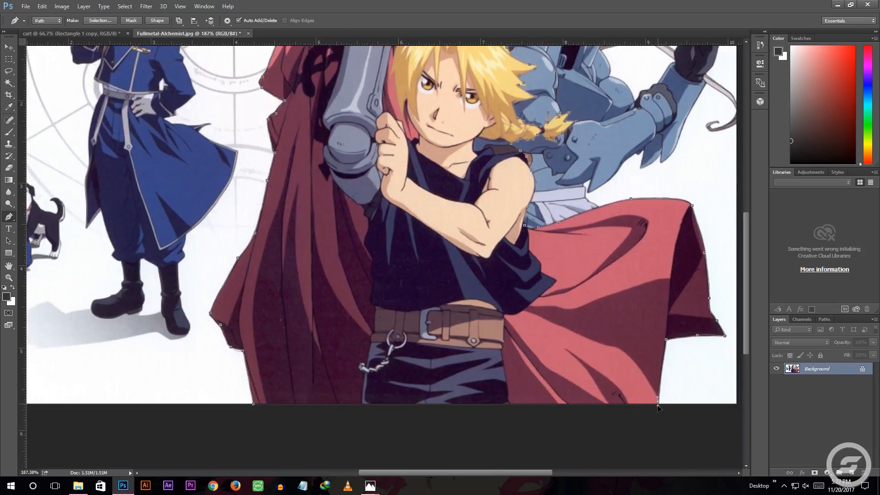
click(260, 413)
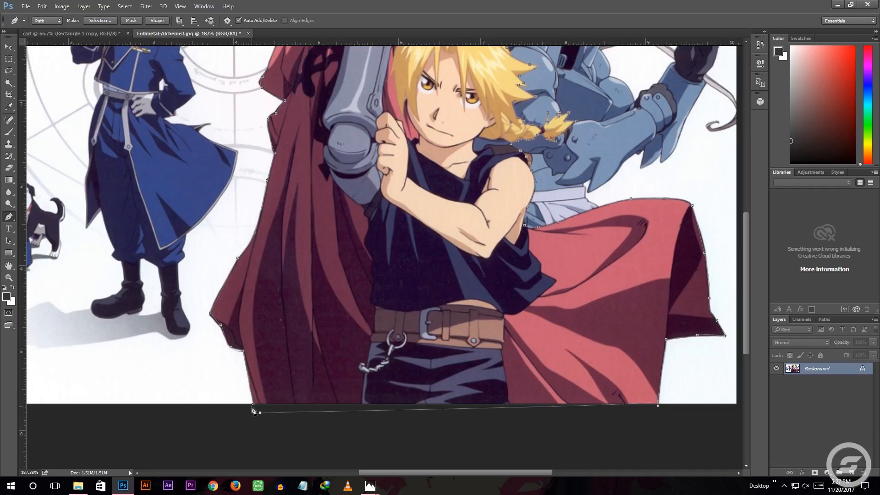
click(253, 405)
Convert the background to a regular layer and turn the closed path into a new anti-aliased selection
double_click(825, 374)
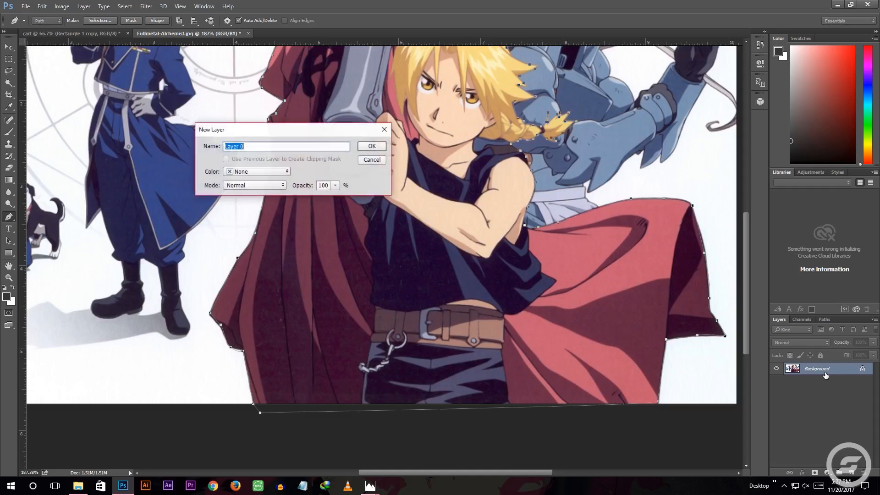
click(372, 146)
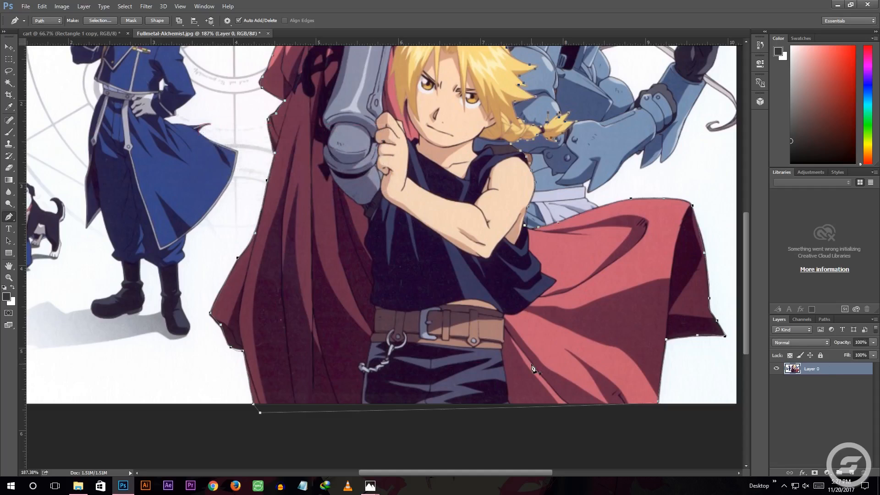
right_click(494, 276)
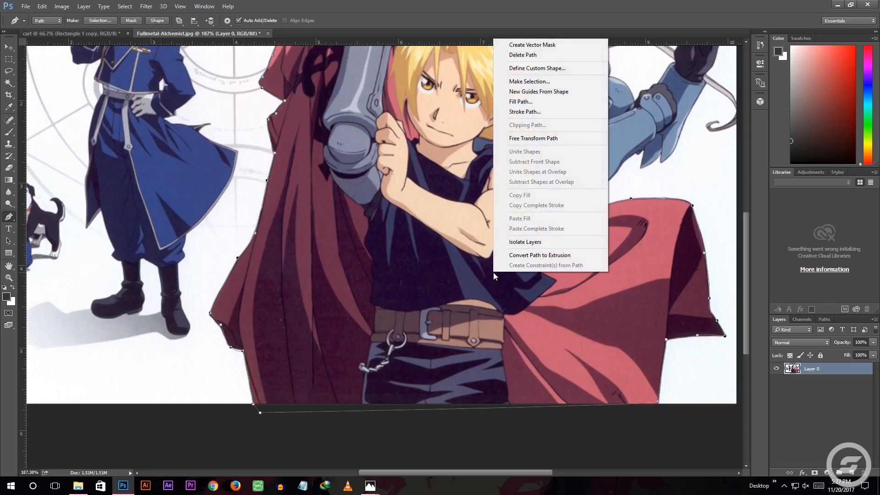
click(522, 83)
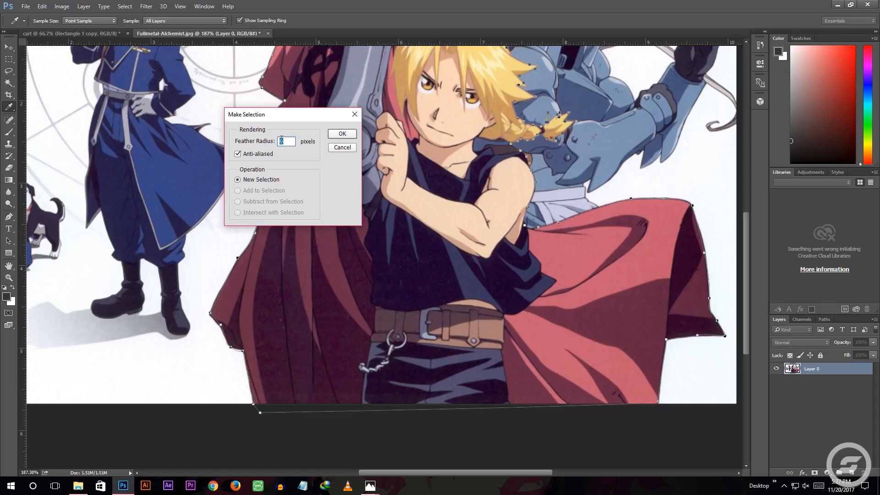
click(342, 134)
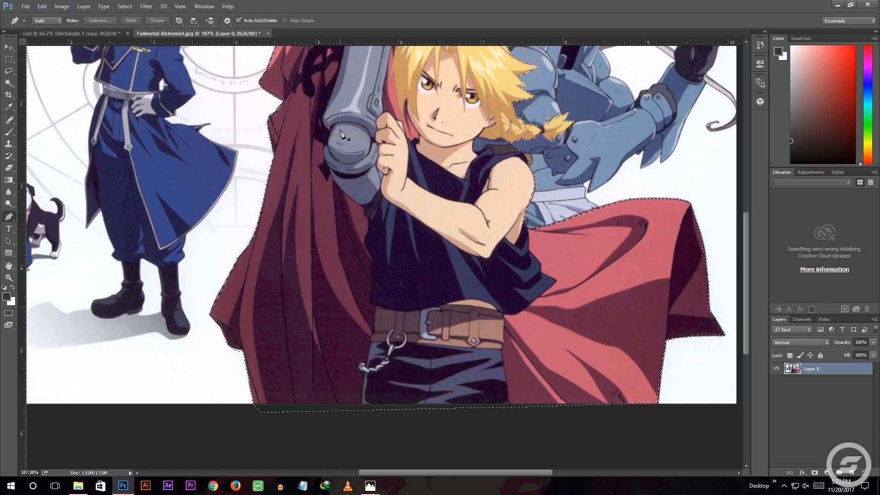
Mask the layer to the selected blond character and move the cutout into the cart banner document
scroll(486, 182, down, 3)
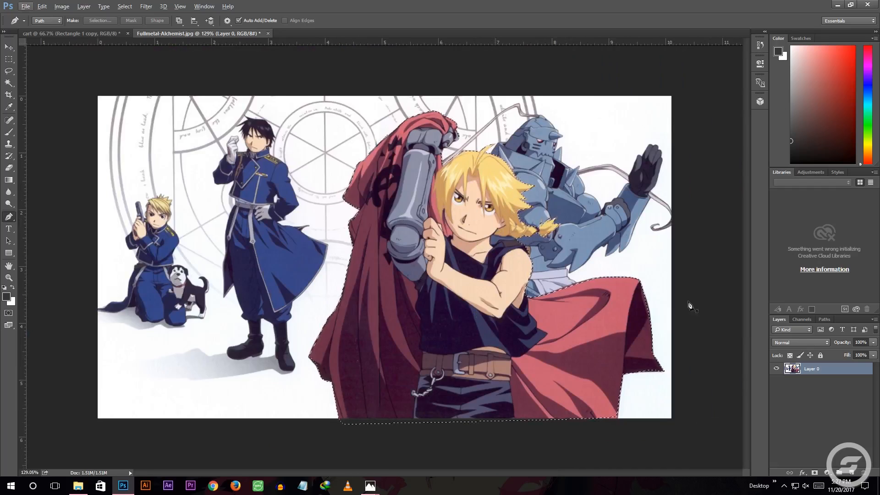
click(813, 473)
click(7, 48)
drag(458, 224, 142, 65)
mouse_move(296, 265)
mouse_down()
mouse_move(297, 281)
mouse_move(299, 248)
mouse_up()
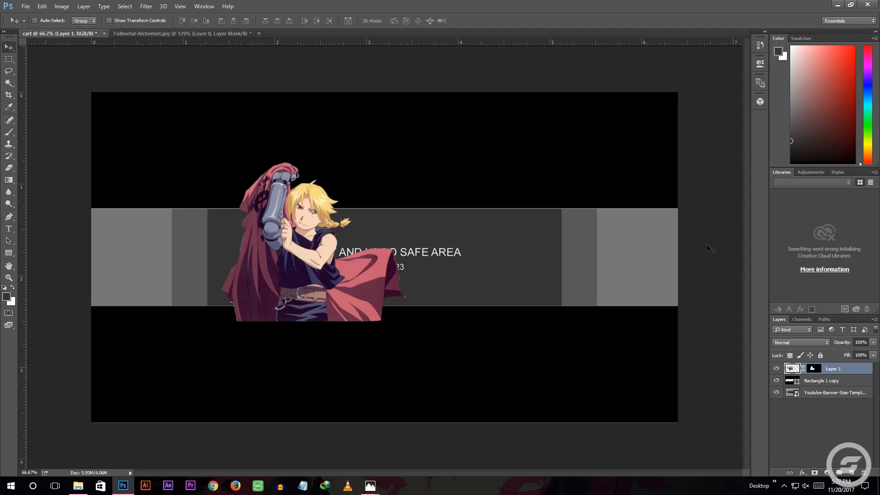
Move the blond character's layer below Rectangle 1 copy and scale it to about 72%, positioned within the banner's visible band
drag(856, 368, 854, 388)
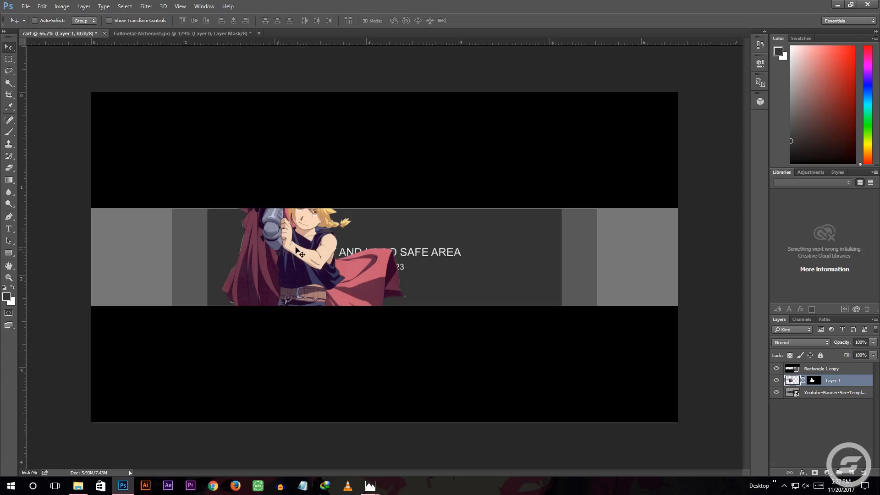
drag(297, 231, 306, 276)
key(ctrl+t)
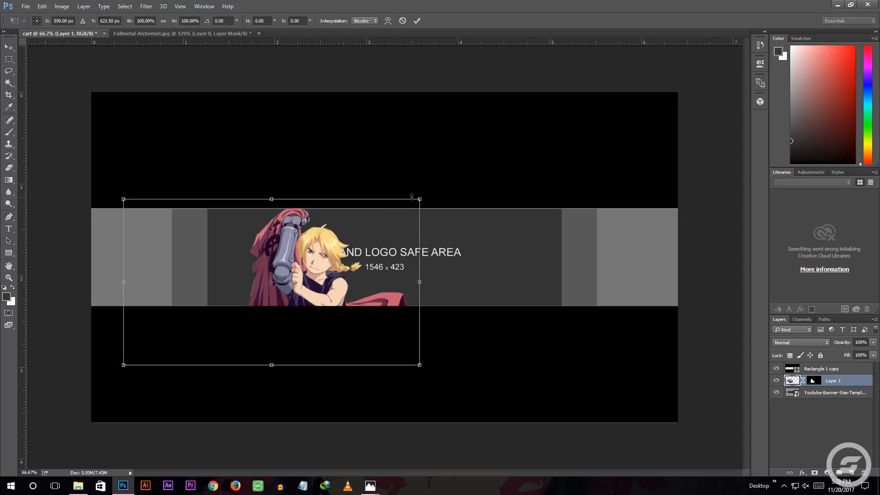
drag(421, 199, 336, 246)
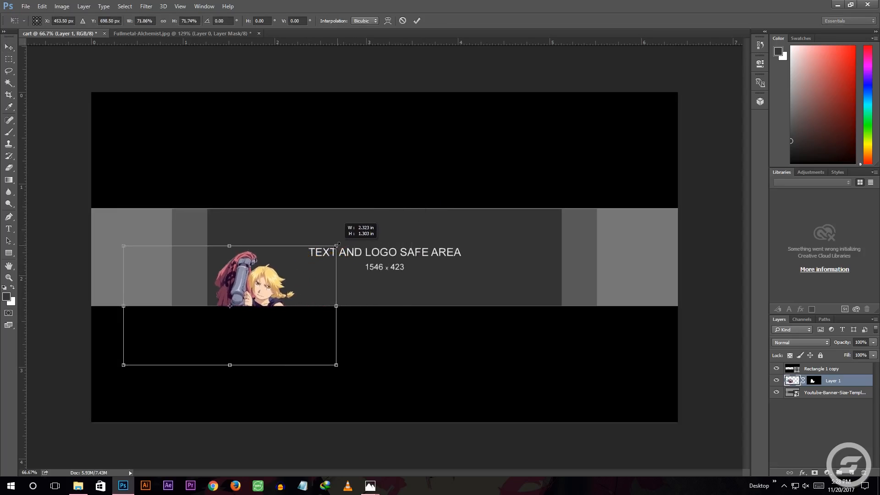
drag(255, 290, 285, 255)
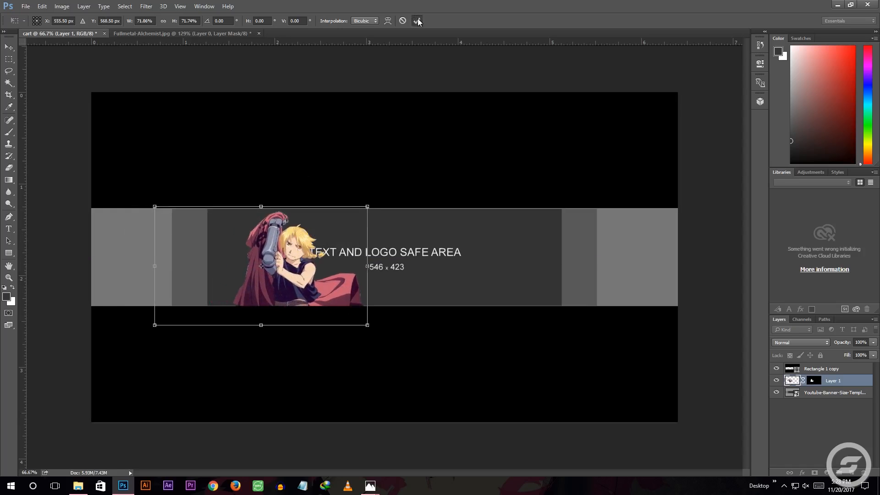
click(416, 21)
Place the wpid-white-abstract-style-background-vector image from the anime folder into the cart banner
click(78, 486)
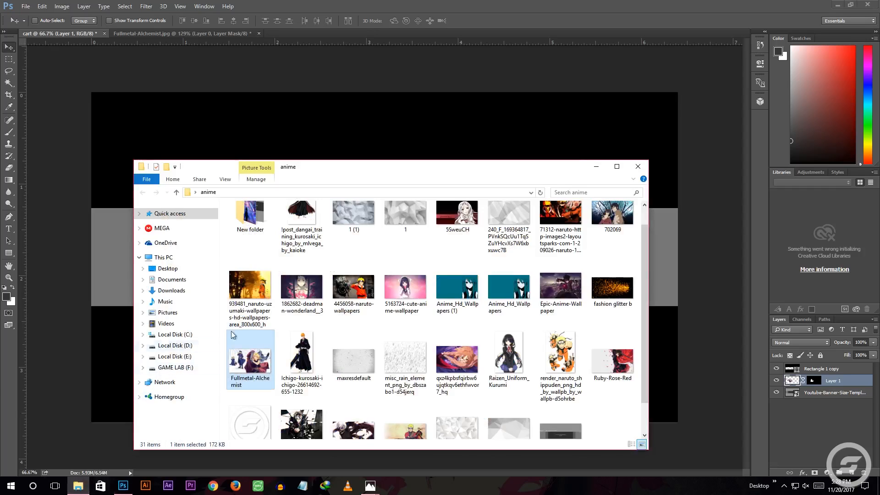
scroll(422, 330, down, 1)
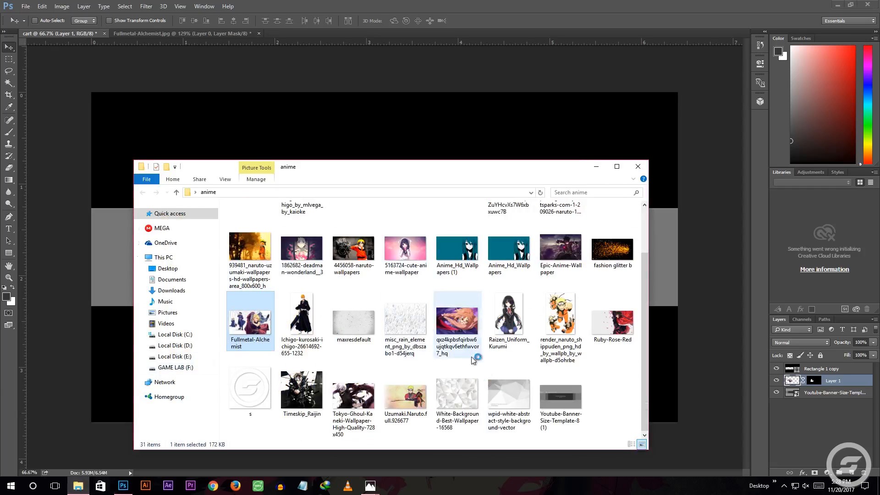
click(505, 389)
drag(501, 351, 394, 113)
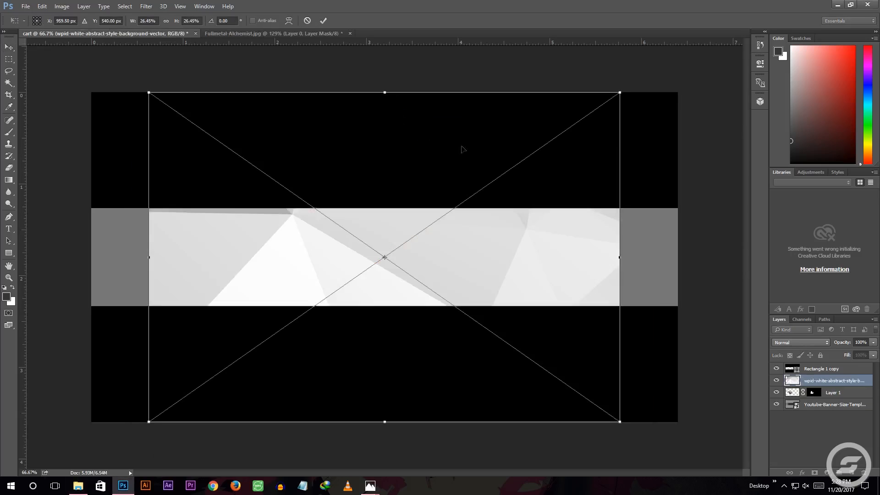
Stretch the placed white abstract image to about 33.5% width and 23% height so it spans the full banner width
drag(479, 142, 422, 143)
drag(567, 92, 591, 161)
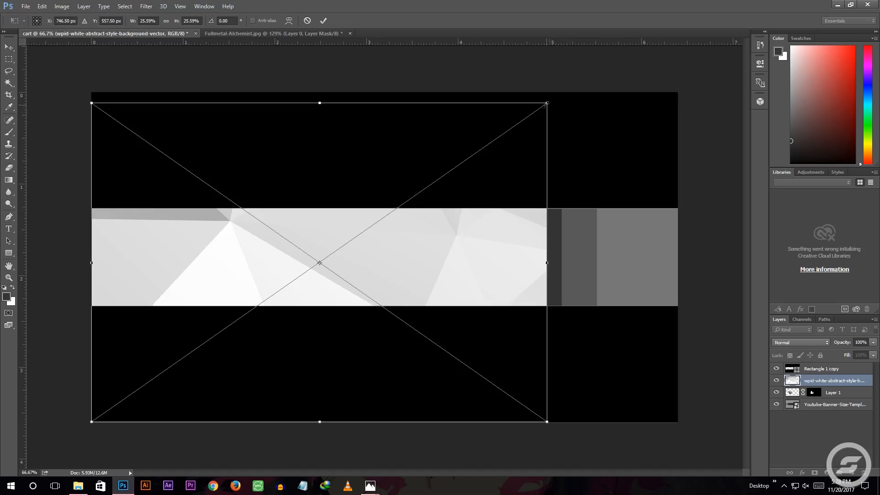
drag(544, 104, 533, 241)
drag(458, 290, 464, 254)
drag(535, 287, 644, 288)
drag(645, 191, 659, 134)
drag(554, 253, 535, 273)
mouse_move(560, 352)
mouse_down()
mouse_move(585, 277)
mouse_move(583, 340)
mouse_move(567, 351)
mouse_up()
drag(649, 278, 682, 276)
drag(86, 151, 85, 115)
Flip the placed abstract image horizontally and vertically, and move the character layer above it
right_click(302, 268)
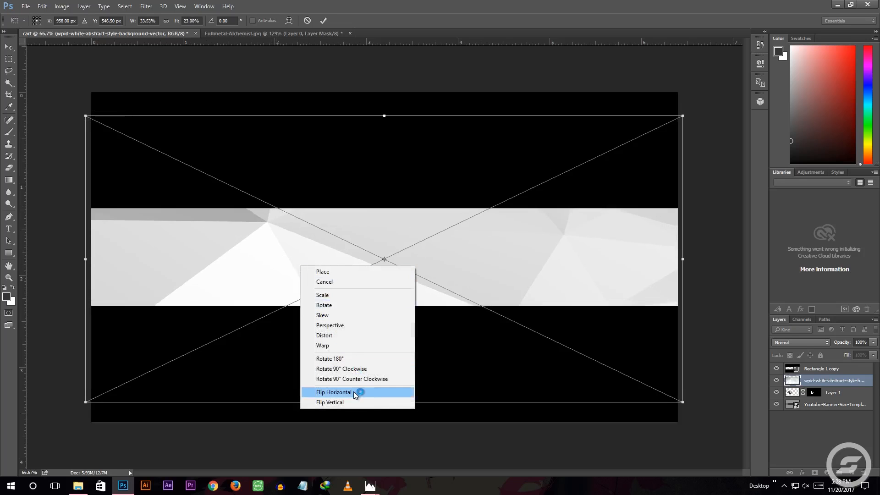
click(356, 392)
right_click(357, 293)
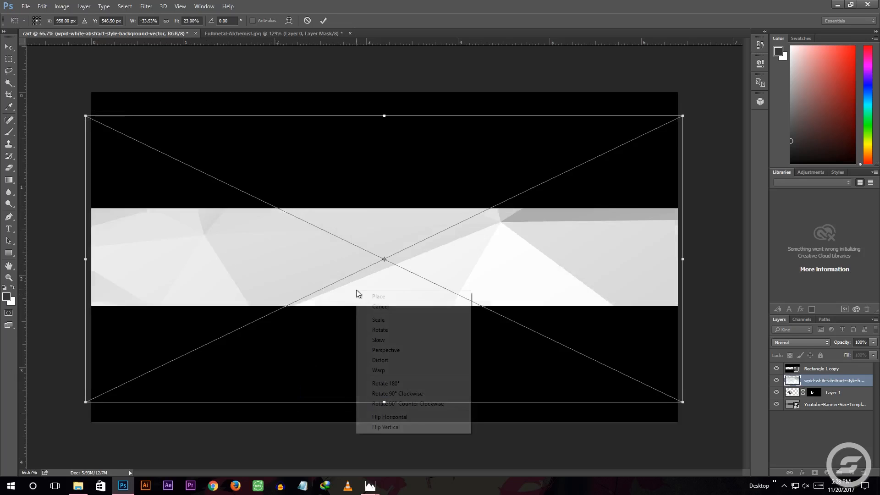
click(386, 417)
right_click(363, 303)
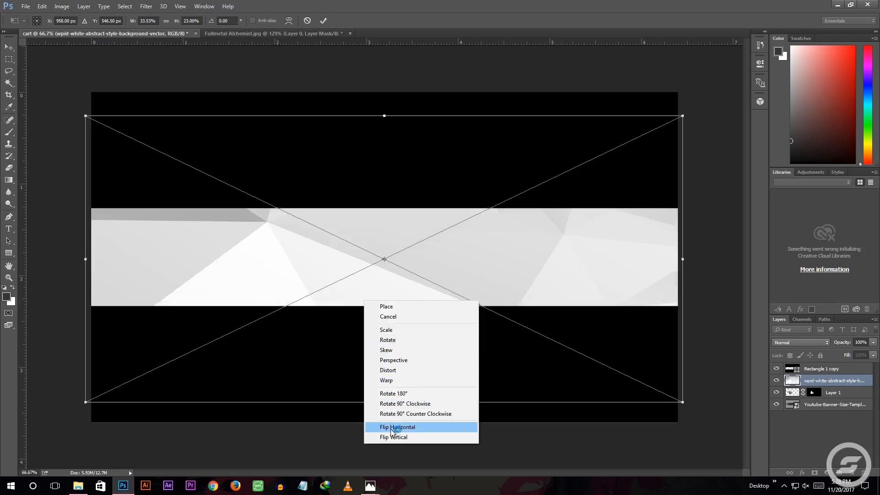
click(393, 434)
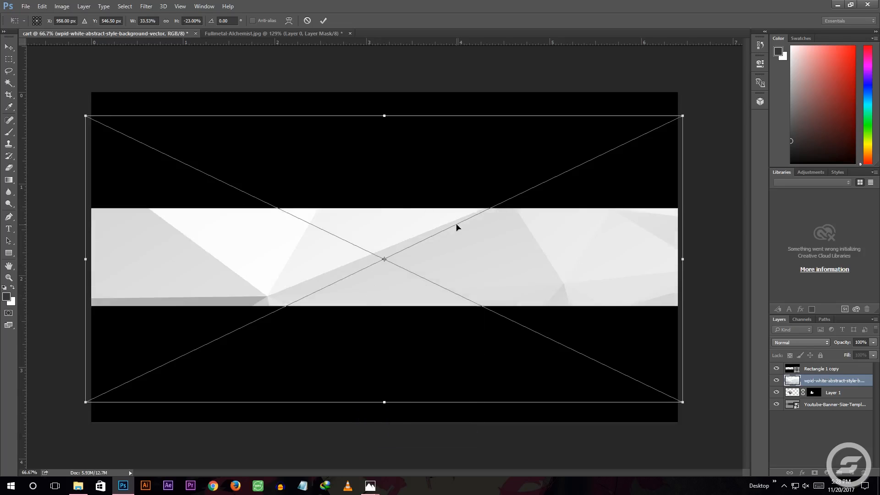
right_click(390, 297)
click(422, 421)
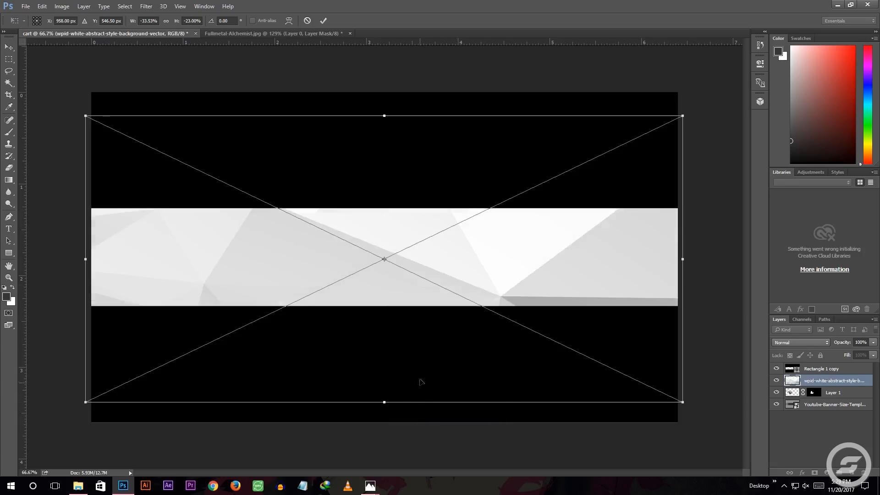
click(324, 21)
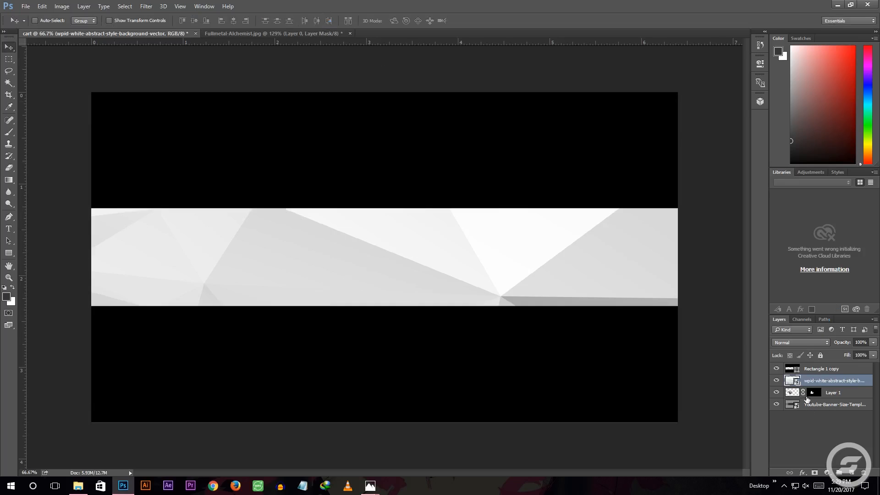
drag(840, 395, 837, 380)
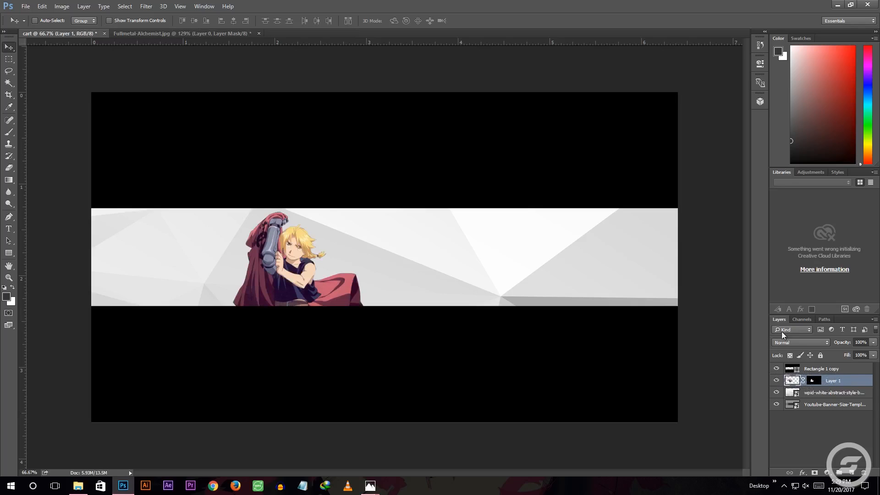
Rename the abstract image layer background and the blond character layer C1
double_click(823, 394)
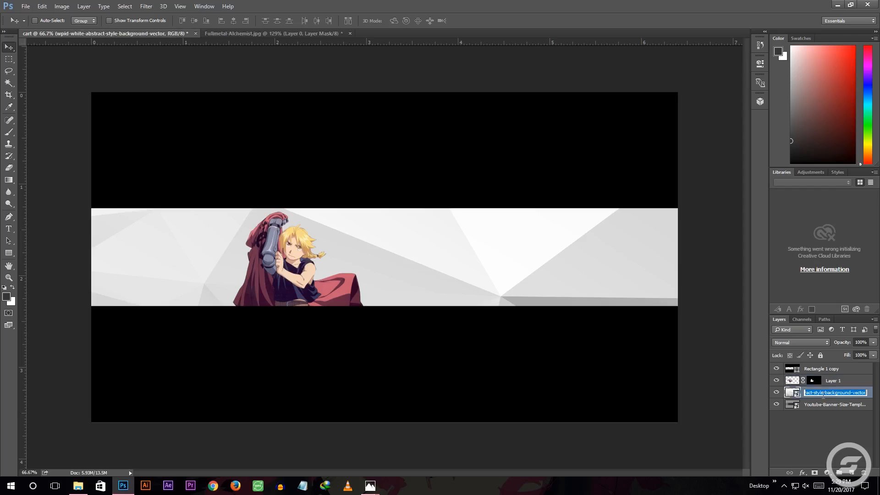
text(backgrounf)
text(d)
key(Return)
double_click(833, 380)
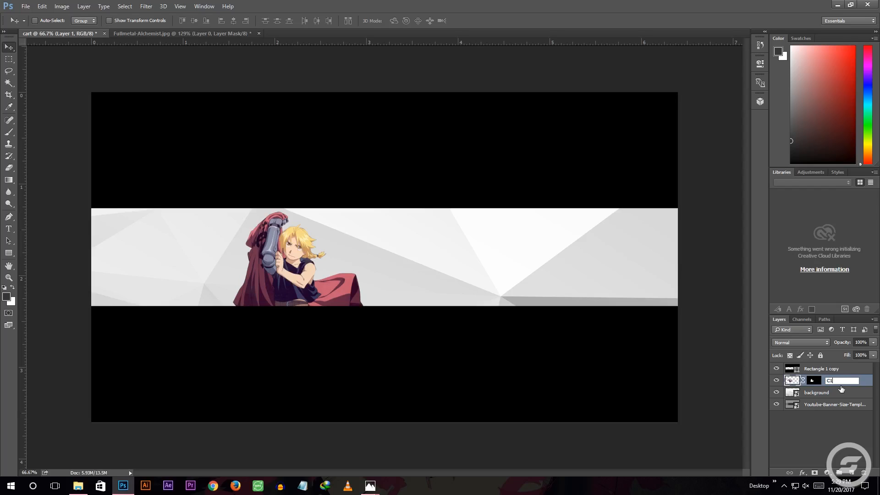
click(827, 439)
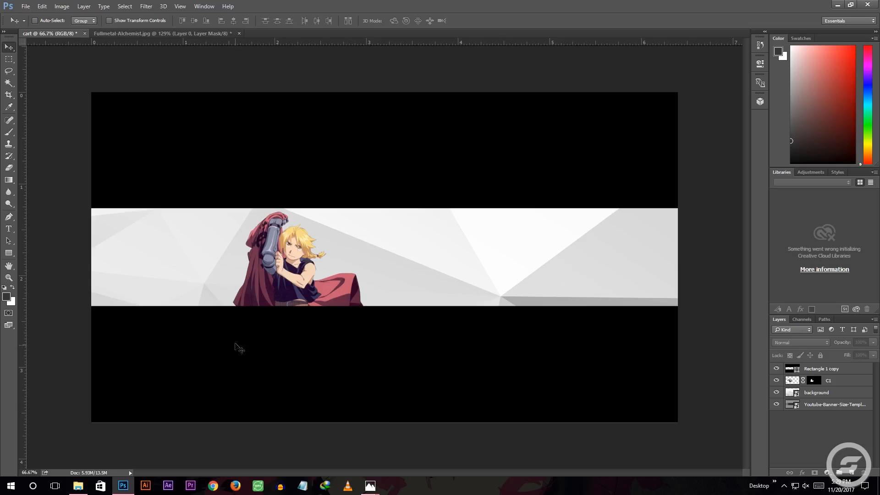
Scale the C1 character to about 89% and shift it toward the center of the visible band
click(837, 384)
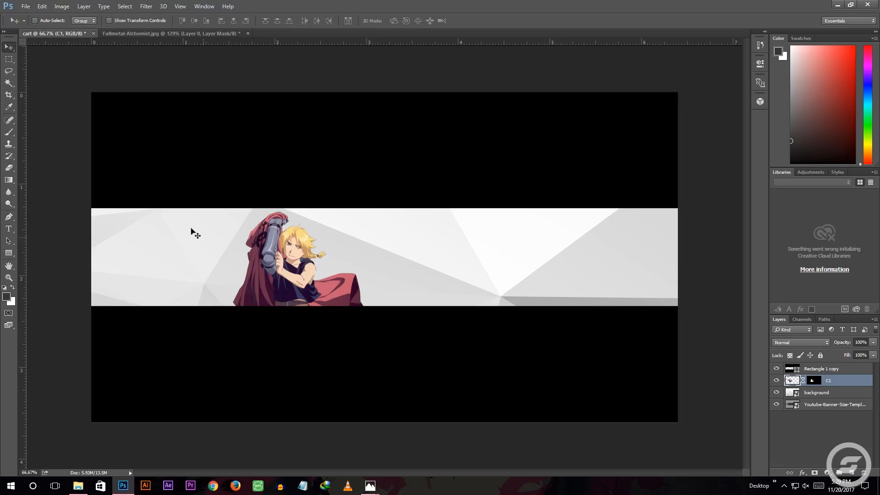
key(ctrl)
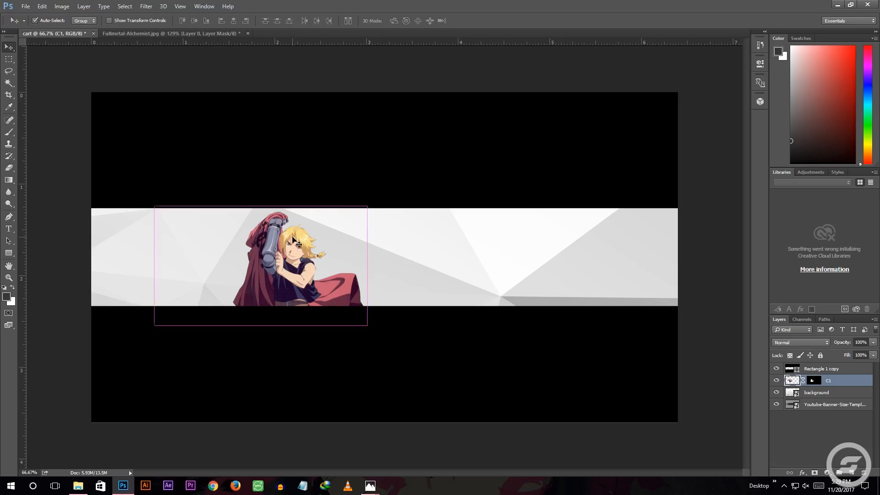
key(ctrl+t)
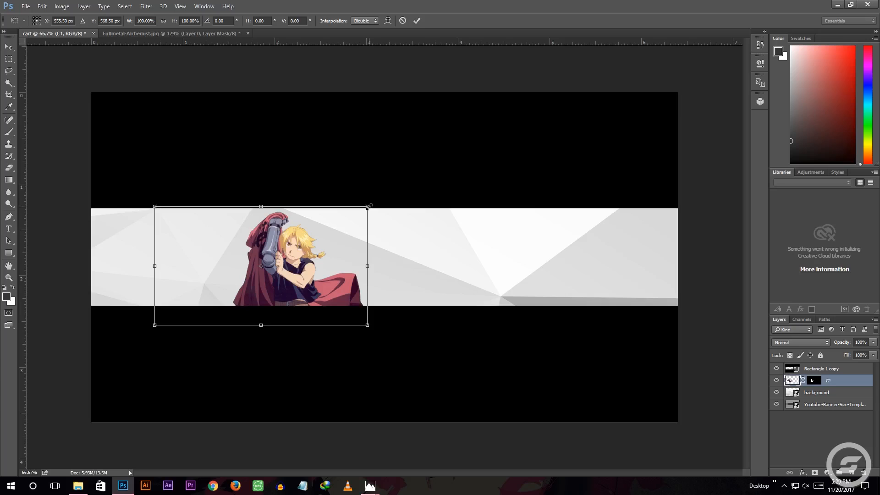
drag(369, 206, 298, 219)
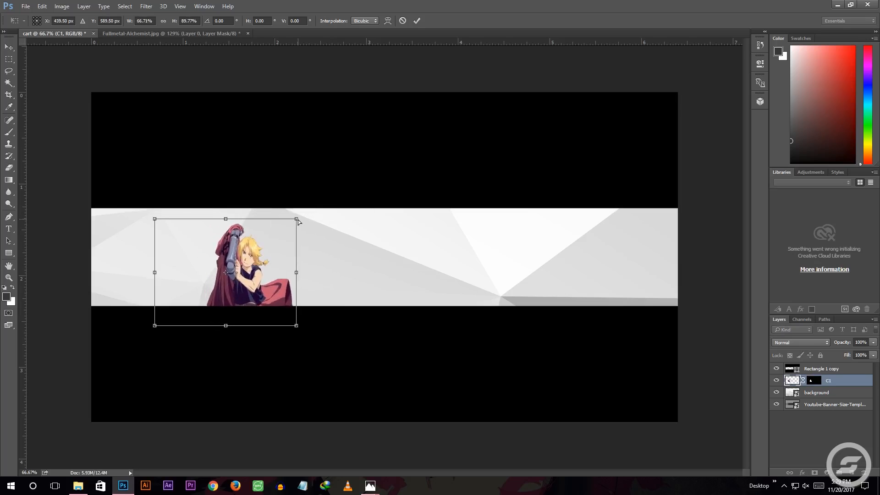
key(ctrl+z)
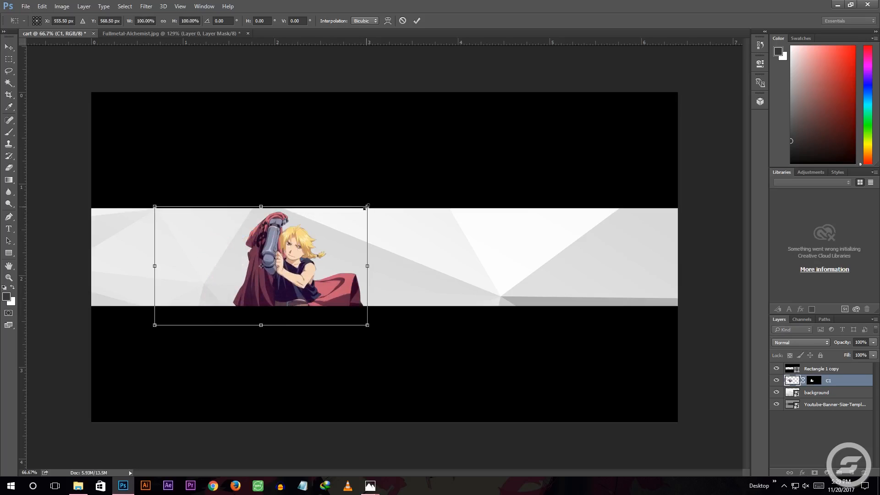
drag(366, 207, 345, 223)
drag(289, 276, 348, 267)
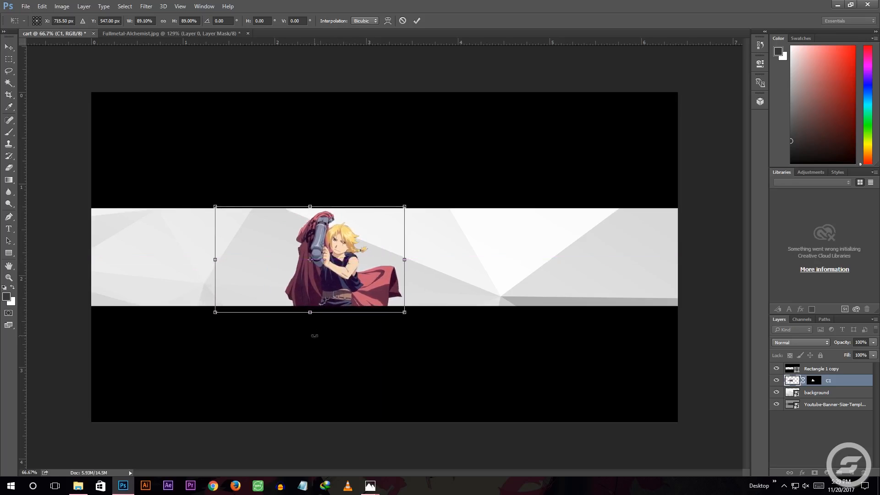
click(417, 20)
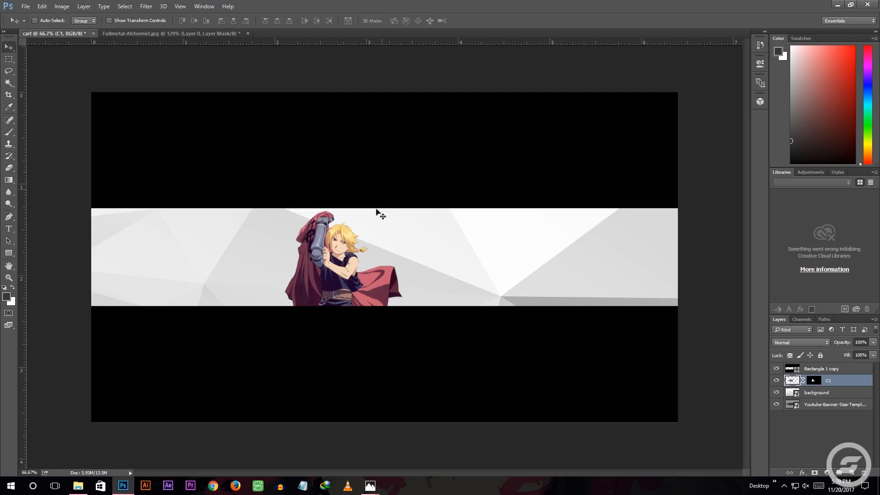
Open the 702069 image from the anime folder as a separate document and activate the Pen tool
click(77, 485)
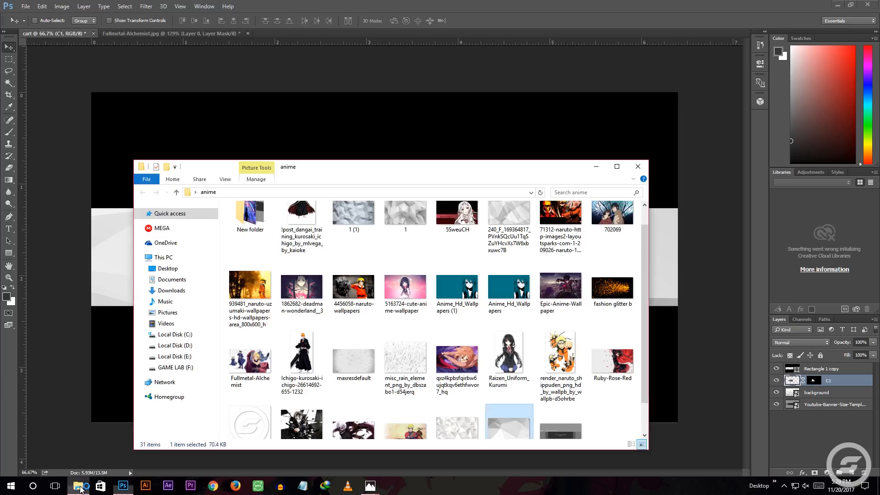
drag(618, 213, 425, 32)
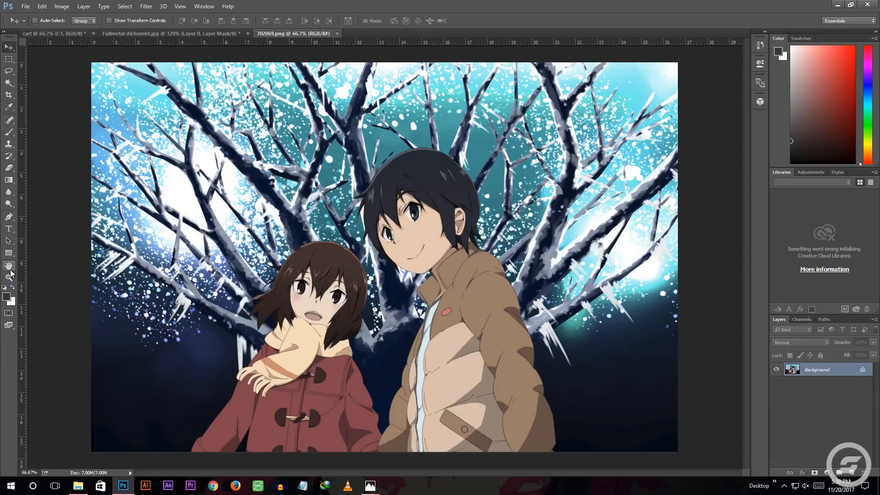
click(9, 217)
Start a path near the image's bottom edge and trace upward along the front edge of the boy's brown jacket
scroll(397, 402, up, 4)
scroll(397, 402, down, 5)
click(360, 426)
click(365, 388)
click(379, 365)
drag(380, 336, 385, 321)
drag(401, 291, 403, 289)
scroll(405, 297, up, 4)
drag(407, 340, 407, 322)
key(ctrl+z)
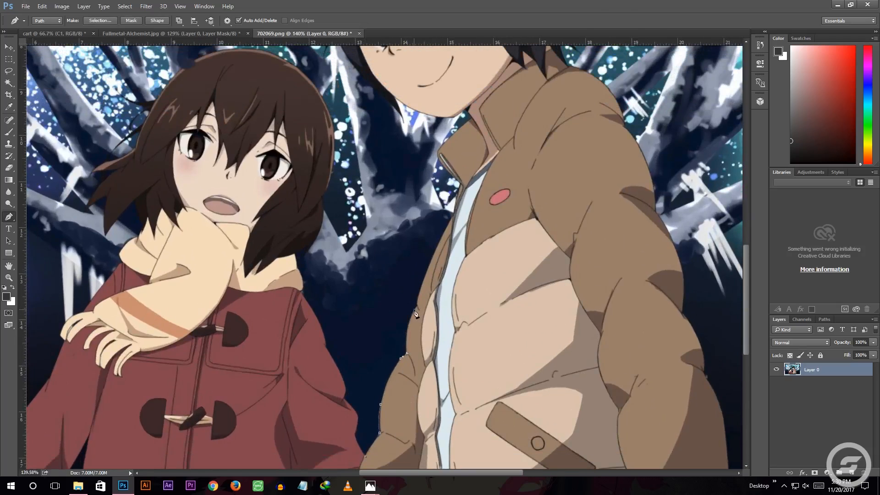
Continue the path around the boy's jacket collar and along his chin to the hair beside his jaw
click(458, 190)
mouse_move(447, 225)
mouse_down()
mouse_move(452, 215)
mouse_move(437, 207)
mouse_up()
scroll(459, 190, up, 3)
scroll(440, 209, up, 3)
drag(459, 249, 466, 246)
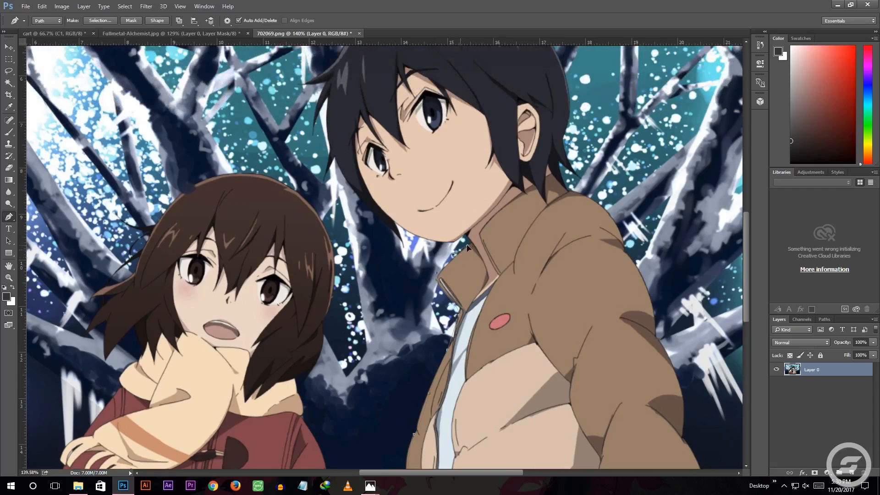
scroll(433, 241, up, 2)
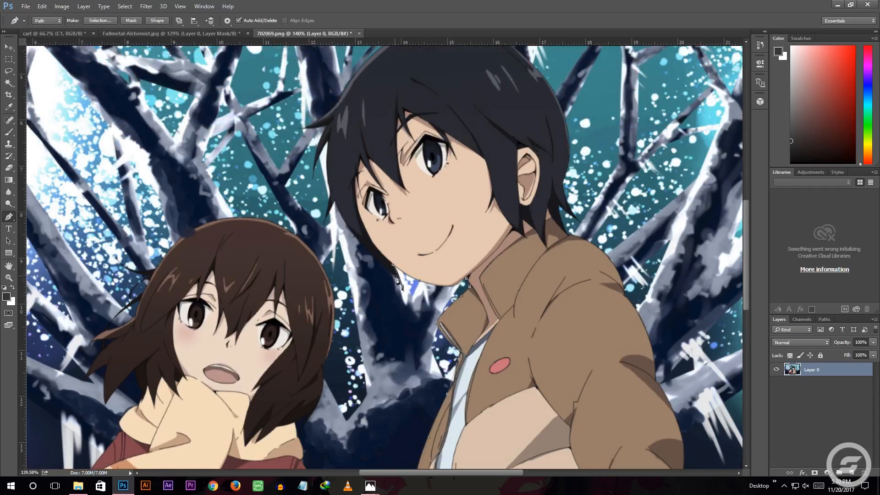
click(387, 270)
Trace the boy's face-side hair strands up to the pointed lock above his forehead, undoing one misplaced anchor
scroll(361, 227, up, 3)
scroll(361, 232, up, 2)
click(355, 300)
click(310, 233)
key(ctrl+z)
click(310, 222)
click(291, 264)
scroll(305, 218, up, 4)
click(299, 211)
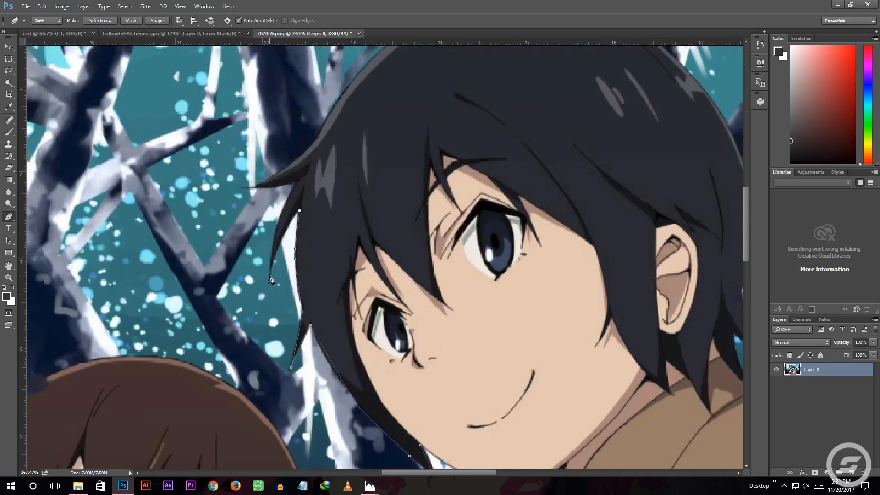
click(270, 279)
scroll(284, 268, up, 3)
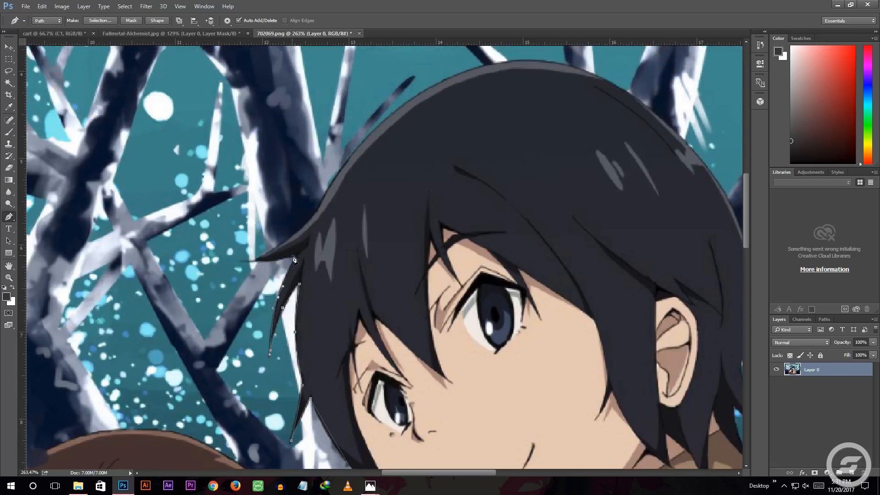
click(274, 248)
Trace the path from the pointed lock over the crown of the boy's head
scroll(277, 252, up, 3)
click(306, 298)
click(327, 263)
scroll(332, 265, up, 2)
click(358, 277)
scroll(356, 296, up, 2)
click(406, 279)
scroll(413, 279, up, 1)
drag(487, 264, 527, 259)
drag(578, 264, 655, 311)
drag(700, 355, 705, 365)
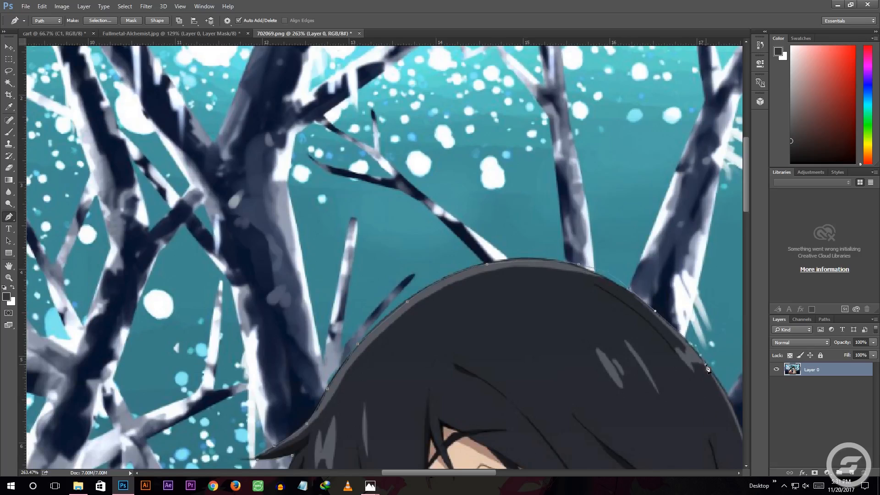
Continue the outline down the back of the boy's hair and around the hair tips at his neck
scroll(711, 362, down, 4)
scroll(720, 355, right, 3)
scroll(720, 355, down, 1)
mouse_move(612, 315)
mouse_down()
mouse_move(622, 351)
mouse_move(614, 332)
mouse_up()
scroll(622, 350, down, 3)
drag(625, 361, 665, 382)
click(608, 354)
scroll(611, 357, down, 1)
click(617, 351)
scroll(665, 382, down, 1)
Trace the boy's jacket from the back of the collar over the shoulder and down the outer sleeve
drag(683, 373, 687, 383)
drag(686, 390, 686, 396)
scroll(686, 396, down, 5)
scroll(686, 396, right, 2)
drag(639, 277, 643, 288)
drag(650, 324, 650, 338)
scroll(651, 337, down, 2)
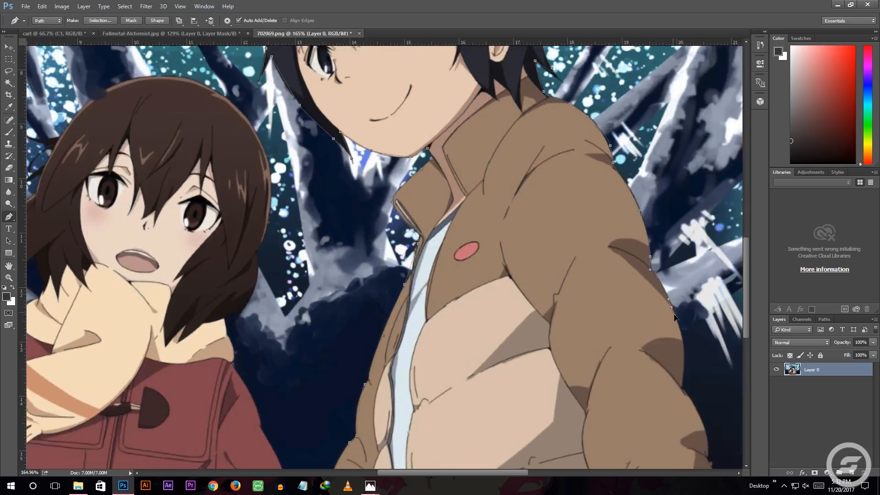
drag(671, 304, 676, 317)
scroll(677, 315, down, 2)
click(679, 313)
mouse_move(682, 275)
mouse_down()
mouse_move(683, 291)
mouse_move(706, 278)
mouse_move(708, 304)
mouse_move(696, 282)
mouse_move(707, 338)
mouse_up()
Finish the sleeve outline, close the path along the image's bottom edge, and convert it into a selection of the boy
scroll(686, 301, down, 3)
scroll(708, 303, down, 2)
scroll(708, 303, right, 1)
scroll(696, 282, down, 1)
mouse_move(708, 359)
mouse_down()
mouse_move(706, 383)
mouse_move(690, 386)
mouse_up()
click(700, 371)
click(267, 392)
click(266, 377)
right_click(465, 219)
click(485, 248)
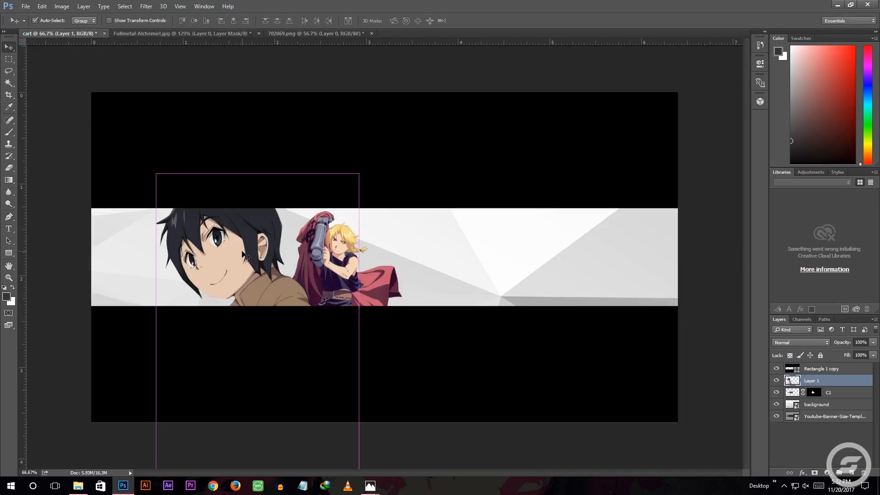
Scale the boy cutout down and place him in the banner's white band beside the blond character
key(ctrl+t)
drag(358, 173, 279, 290)
drag(229, 366, 249, 284)
drag(235, 234, 283, 226)
drag(268, 265, 284, 254)
drag(298, 217, 296, 220)
drag(288, 236, 290, 240)
click(419, 21)
Rename the boy's layer to c2 and move it below the C1 layer
double_click(812, 381)
text(c2)
click(826, 444)
drag(809, 377, 809, 398)
Shrink the boy to about 90% and set him against the bottom of the band, just behind the red cape
drag(270, 280, 271, 287)
key(ctrl+t)
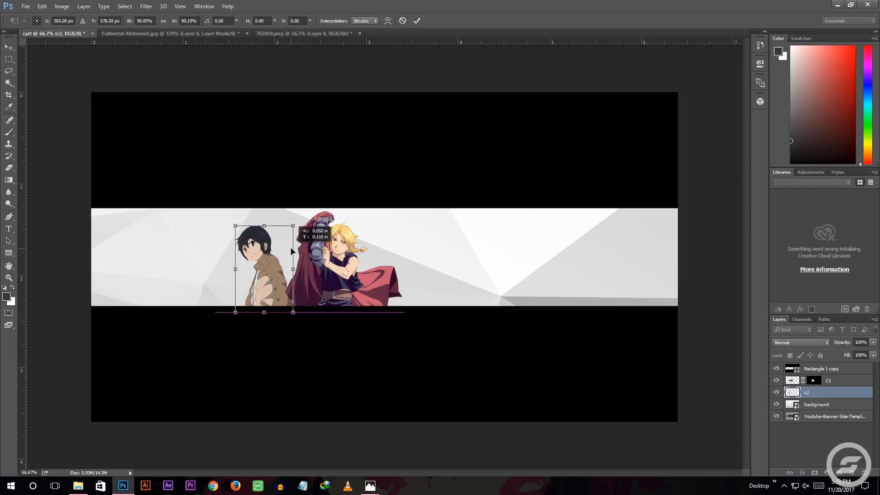
click(416, 21)
Open the Uzumaki.Naruto.full.926677.jpg wallpaper from the image folder as a separate document
click(78, 485)
scroll(382, 368, down, 2)
scroll(399, 282, up, 2)
scroll(636, 333, down, 2)
scroll(635, 333, up, 2)
click(616, 167)
drag(655, 140, 376, 34)
Convert the wallpaper's background into a regular layer and try selecting the pale backdrop with the Magic Wand
double_click(802, 370)
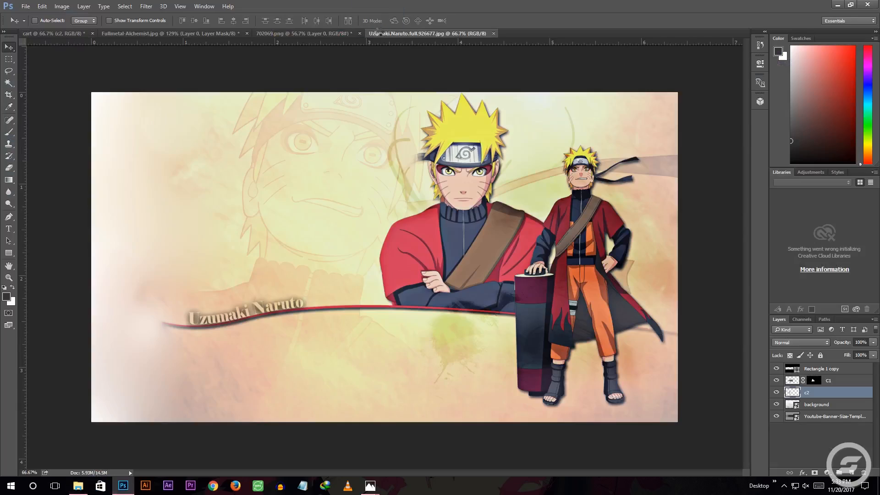
key(Return)
click(227, 155)
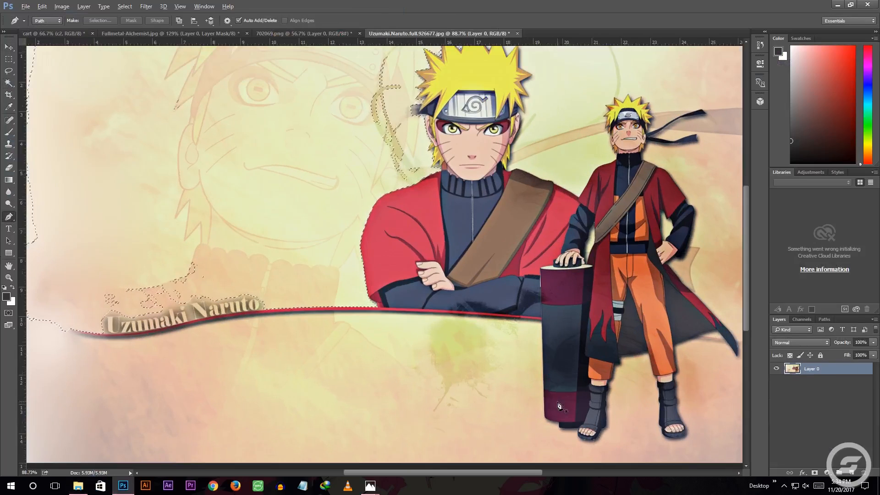
Start a Pen path around the standing Naruto's sandal beside the scroll and along the scroll's base
click(594, 440)
scroll(594, 440, up, 5)
click(507, 429)
click(493, 424)
drag(490, 411, 492, 399)
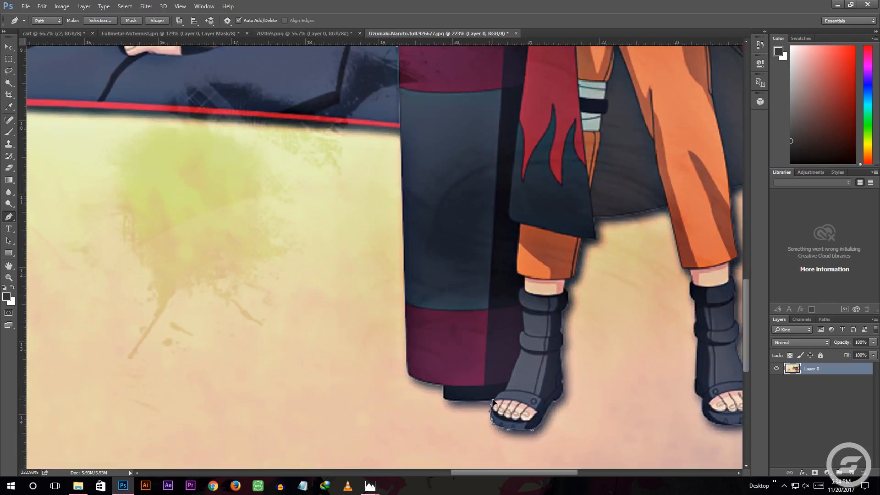
click(443, 385)
click(408, 371)
Continue the path up the scroll's outer side and over its top to Naruto's resting hand
scroll(407, 369, up, 7)
click(397, 100)
scroll(401, 102, up, 2)
click(423, 123)
click(429, 110)
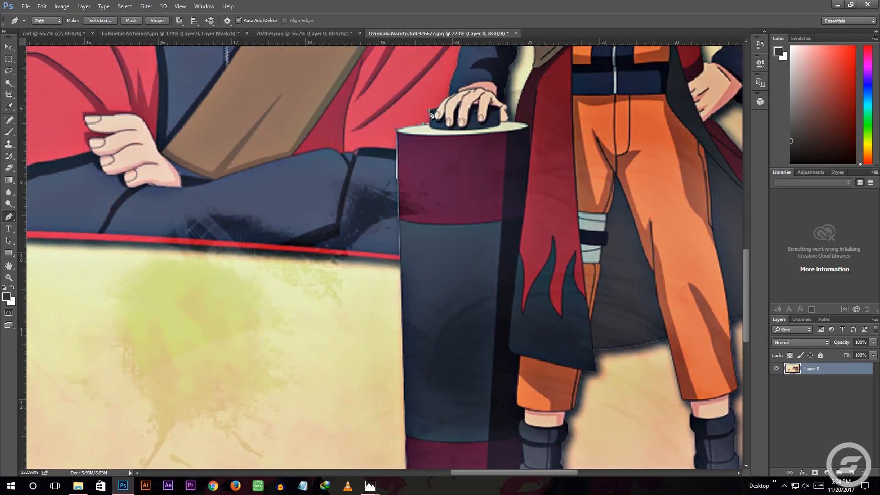
scroll(438, 110, up, 2)
click(448, 123)
Trace the dark sleeve from the resting hand up to the edge of the red cloak
scroll(449, 124, up, 5)
click(457, 211)
click(466, 178)
click(472, 151)
click(484, 138)
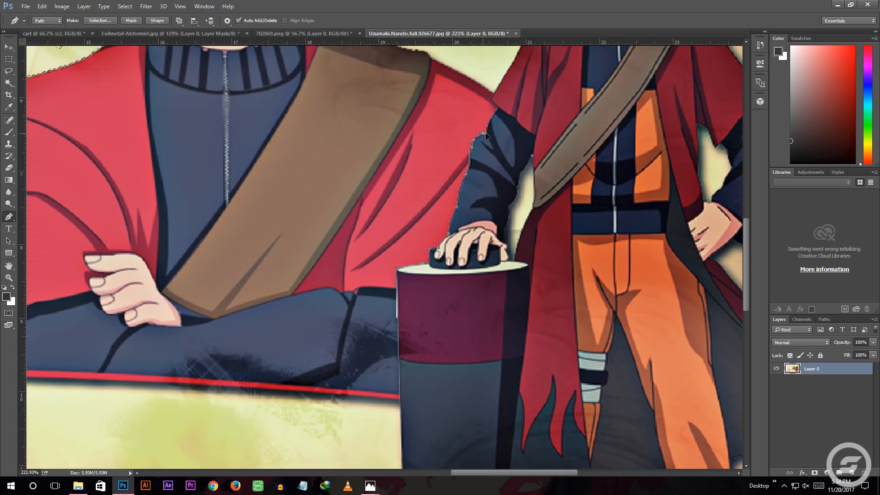
scroll(486, 138, up, 3)
click(498, 182)
click(490, 174)
click(497, 160)
Trace the red cloak up its sleeve and over the shoulder to the base of the collar
scroll(513, 169, up, 4)
click(520, 214)
click(527, 196)
click(543, 183)
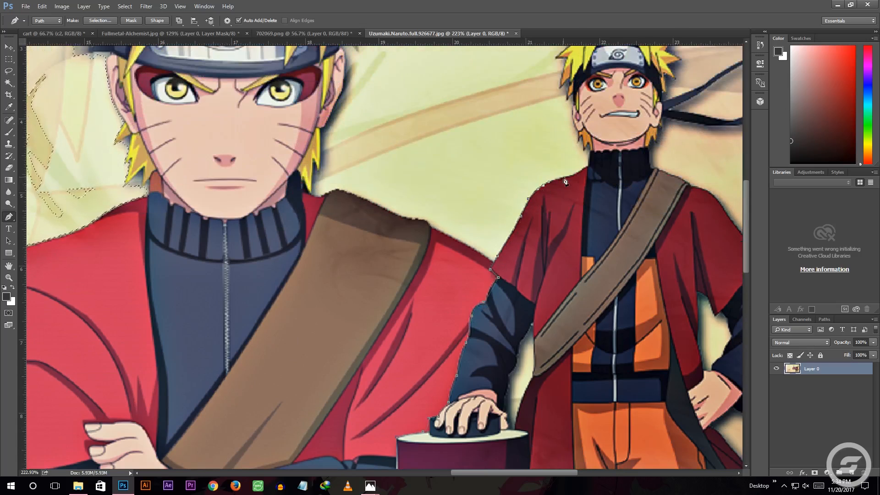
click(587, 165)
Continue the path up the side of Naruto's neck, past the ear to the hair tips
scroll(588, 169, up, 2)
scroll(590, 189, up, 5)
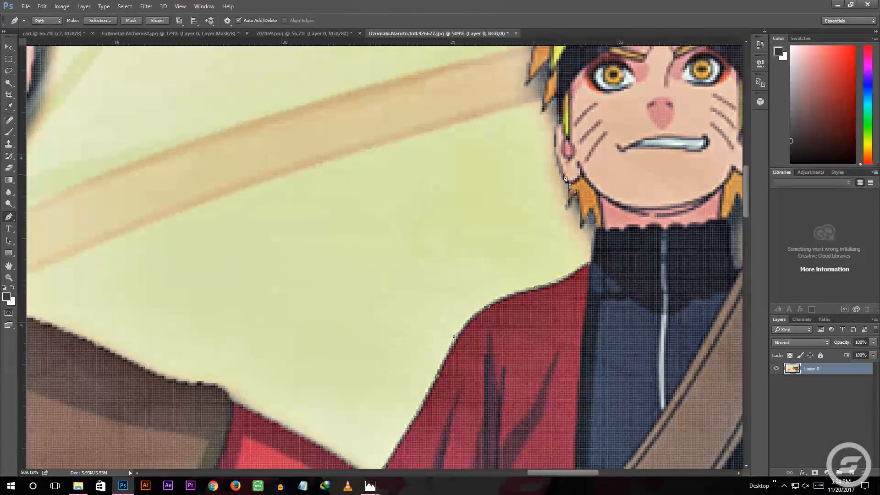
scroll(557, 167, up, 1)
scroll(556, 167, up, 3)
click(556, 175)
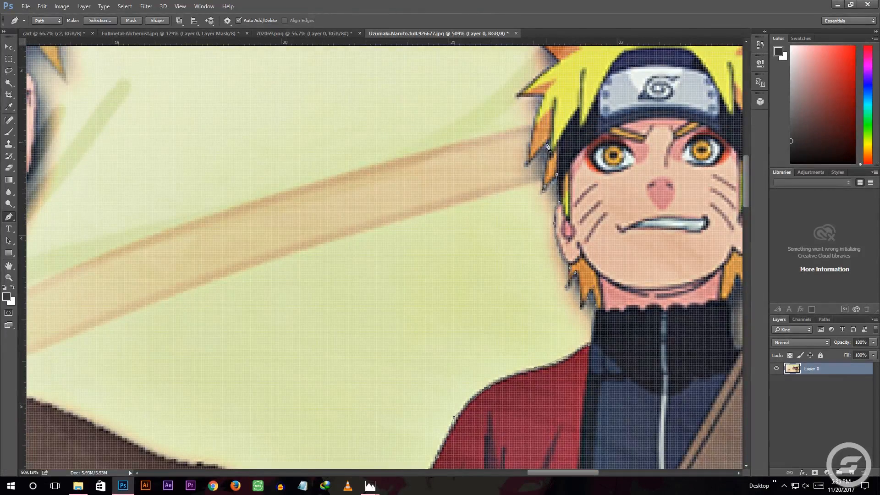
scroll(546, 145, up, 2)
click(548, 180)
Trace the yellow hair spikes over the top of the standing Naruto's head
scroll(519, 125, up, 5)
click(555, 191)
click(513, 152)
click(585, 145)
scroll(591, 143, down, 2)
scroll(560, 99, down, 2)
click(530, 112)
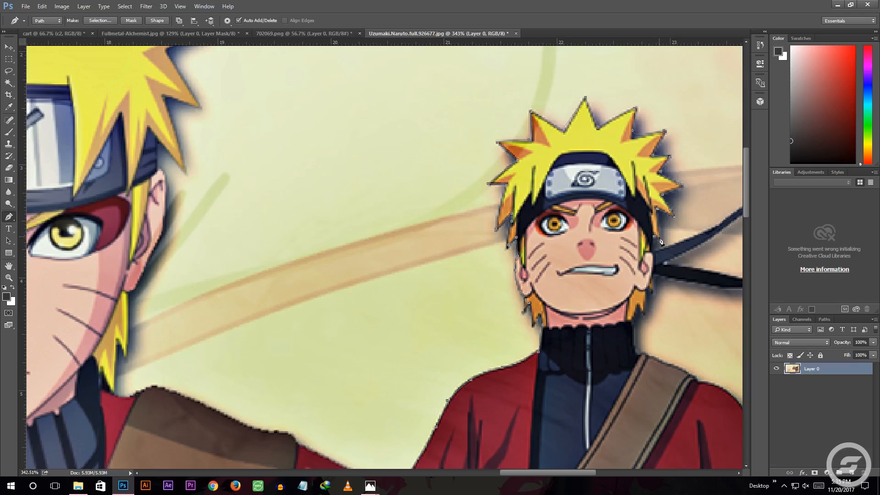
Outline the upper headband ribbon out to its end and back toward the head
scroll(494, 255, right, 5)
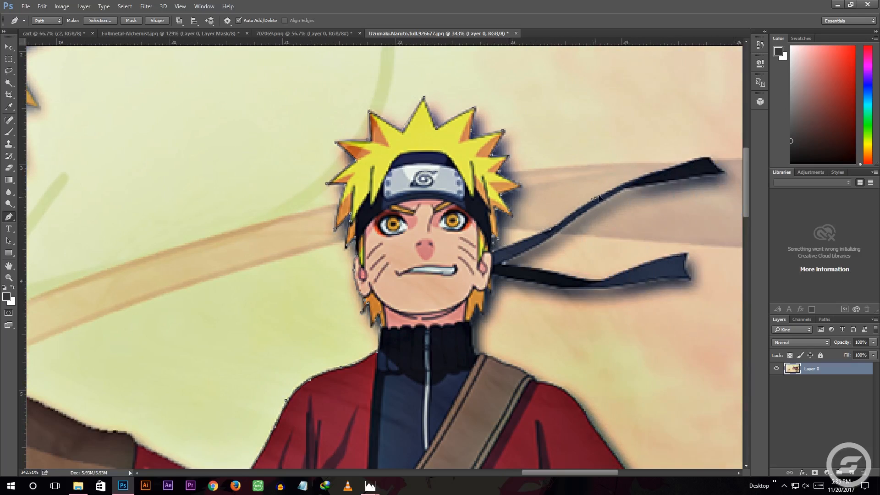
click(723, 172)
click(648, 185)
click(626, 186)
drag(615, 193, 601, 202)
drag(588, 208, 581, 215)
click(537, 245)
click(509, 260)
Outline the lower headband ribbon around its end and back to Naruto's ear
click(532, 268)
click(571, 277)
click(600, 279)
click(654, 261)
click(686, 253)
click(691, 278)
click(614, 286)
click(575, 288)
click(544, 285)
click(510, 279)
click(492, 273)
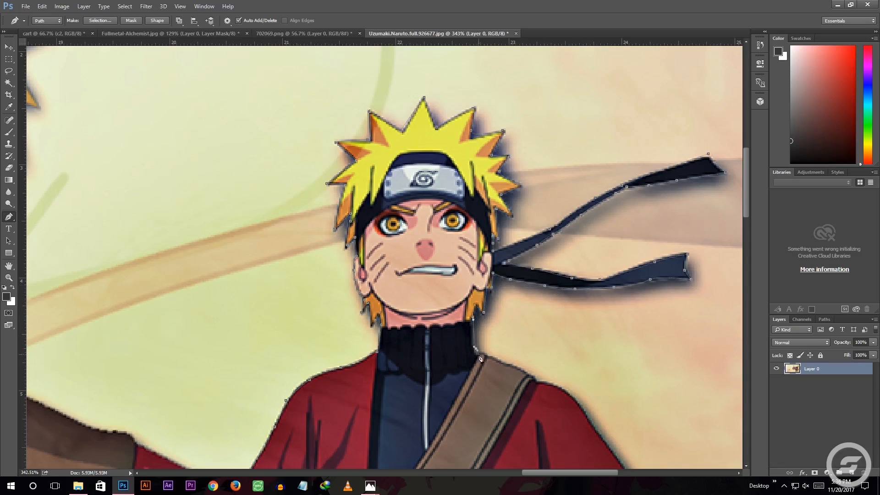
Trace the red cloak from the shoulder strap down over the shoulder to the short sleeve's corner
scroll(567, 357, down, 3)
click(564, 327)
click(586, 352)
scroll(589, 353, down, 3)
click(628, 325)
click(646, 351)
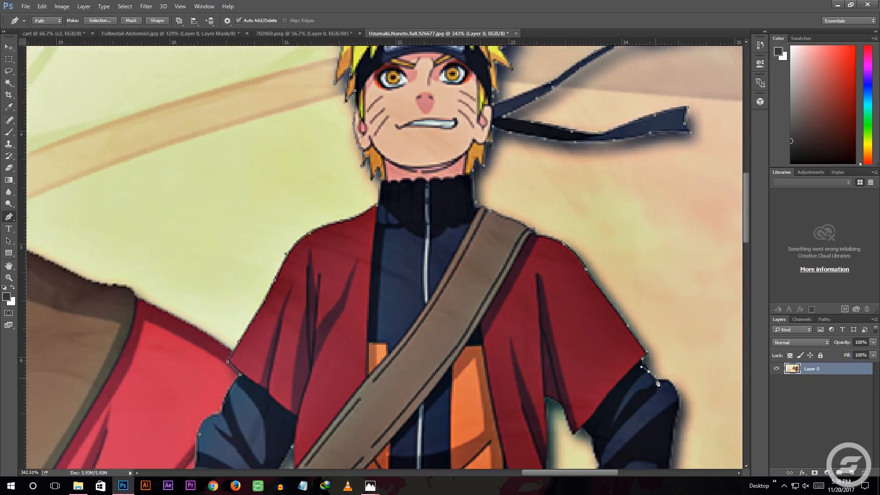
Trace the bent arm's dark sleeve around the elbow and down to the wrist
drag(677, 391, 681, 397)
scroll(680, 367, down, 3)
click(676, 333)
click(672, 366)
scroll(672, 367, down, 2)
click(652, 367)
scroll(653, 366, down, 1)
drag(627, 376, 617, 380)
click(603, 372)
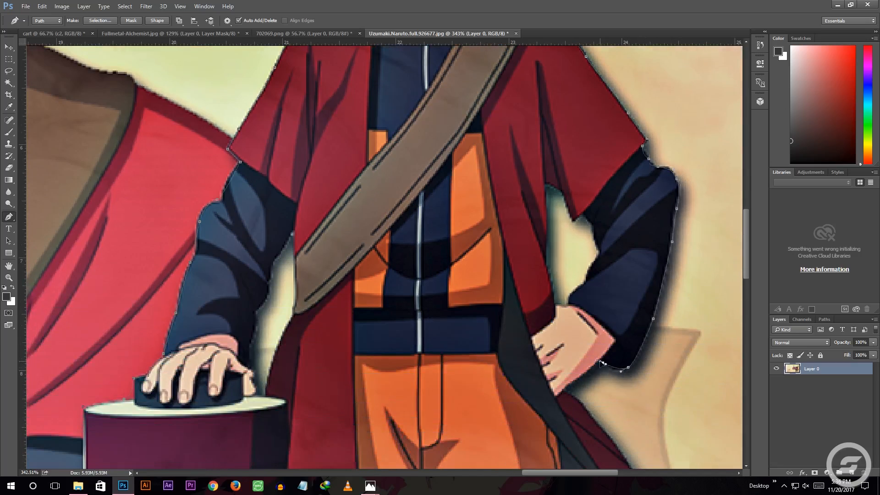
Continue the path along the hand on the hip and onto the flaring cloak's outer edge
scroll(575, 377, down, 1)
click(566, 359)
scroll(567, 358, down, 1)
click(574, 322)
click(589, 339)
click(612, 364)
Trace the outer edge of the flaring cloak down toward its pointed tip
scroll(619, 361, down, 1)
scroll(629, 345, down, 2)
click(640, 328)
scroll(674, 312, down, 3)
scroll(673, 312, right, 2)
click(639, 301)
click(657, 323)
click(670, 356)
scroll(672, 356, down, 1)
Round the cloak's pointed tip and follow its lower hem back to the orange trouser leg
drag(672, 341, 674, 351)
drag(597, 245, 592, 245)
click(428, 295)
scroll(428, 296, down, 3)
click(485, 182)
click(456, 193)
click(428, 194)
Trace the outer side of the trouser leg, its cuff and the dark boot wrapping below it
mouse_move(431, 238)
mouse_down()
mouse_move(432, 249)
mouse_move(441, 241)
mouse_move(443, 259)
mouse_up()
scroll(432, 238, down, 2)
click(427, 246)
scroll(427, 246, down, 1)
click(428, 232)
click(434, 241)
scroll(433, 273, down, 1)
drag(440, 271, 439, 277)
scroll(439, 277, down, 1)
Trace around the toes and sole of the second sandal to its heel
click(437, 239)
scroll(437, 239, down, 2)
click(455, 203)
click(464, 218)
drag(470, 221, 474, 252)
scroll(474, 251, down, 1)
click(384, 183)
click(373, 173)
Continue the path up the inner side of that boot and trouser leg
scroll(374, 173, up, 1)
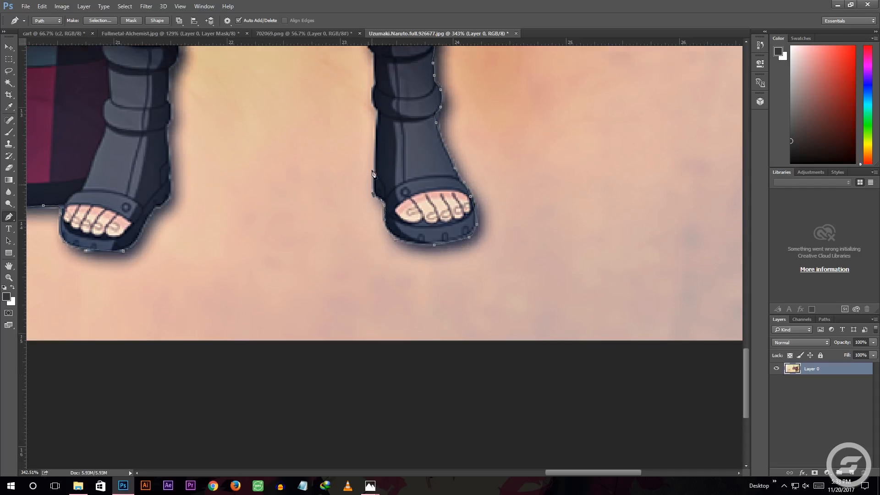
click(376, 129)
click(371, 121)
scroll(373, 108, up, 1)
click(373, 112)
scroll(366, 104, up, 1)
click(365, 120)
scroll(366, 120, up, 1)
click(367, 122)
Trace the cloak's lower hem between Naruto's legs to complete the outline
scroll(353, 122, up, 1)
scroll(348, 128, up, 2)
click(330, 96)
drag(298, 105, 287, 107)
drag(248, 113, 244, 114)
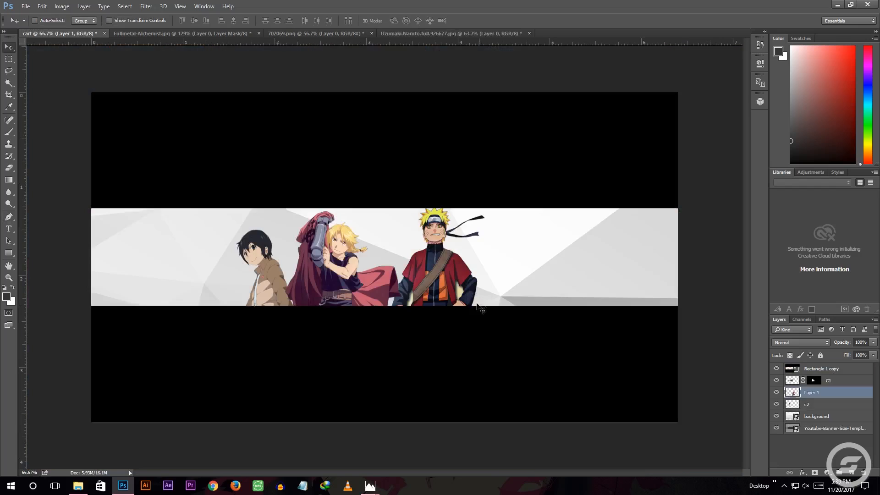
With a 9 px Quick Selection brush, select and delete the yellow background patch between Naruto's cloak and his arm beside the headband-tail side
scroll(465, 299, up, 4)
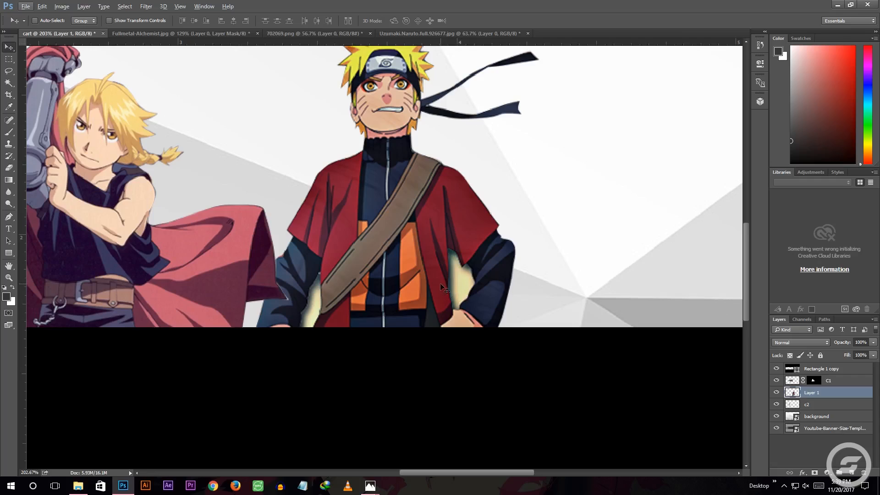
right_click(9, 85)
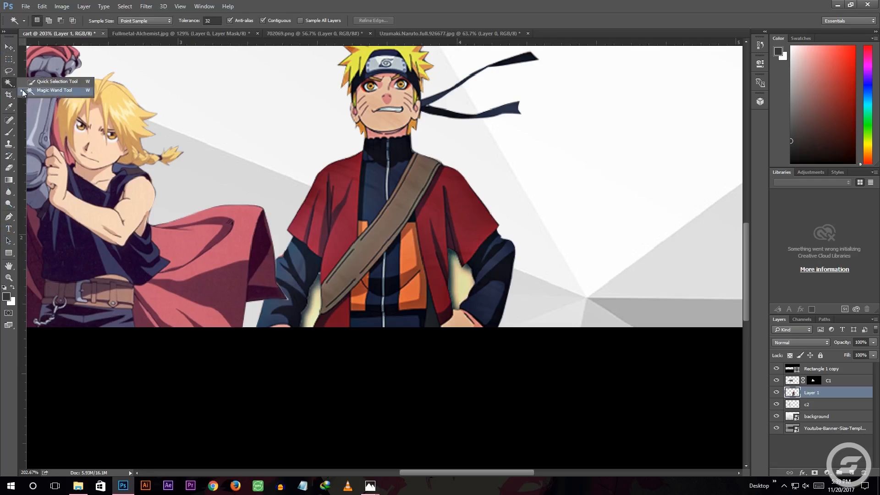
click(37, 83)
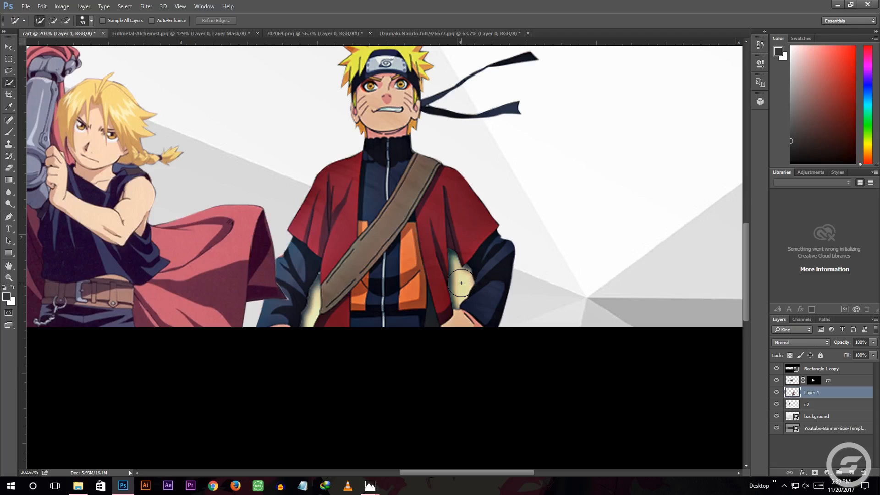
click(91, 21)
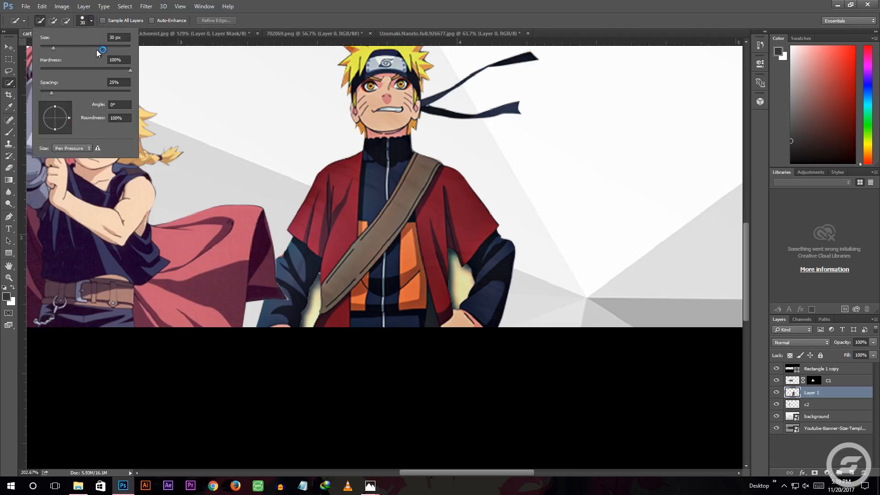
drag(52, 46, 45, 46)
drag(458, 276, 453, 293)
key(Delete)
key(ctrl+d)
key(Delete)
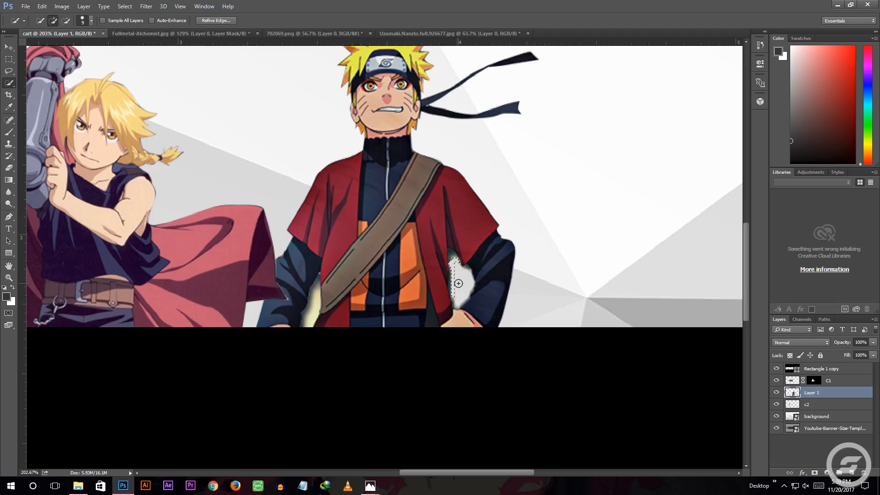
Rename the Naruto layer as c3
double_click(812, 393)
text(ns)
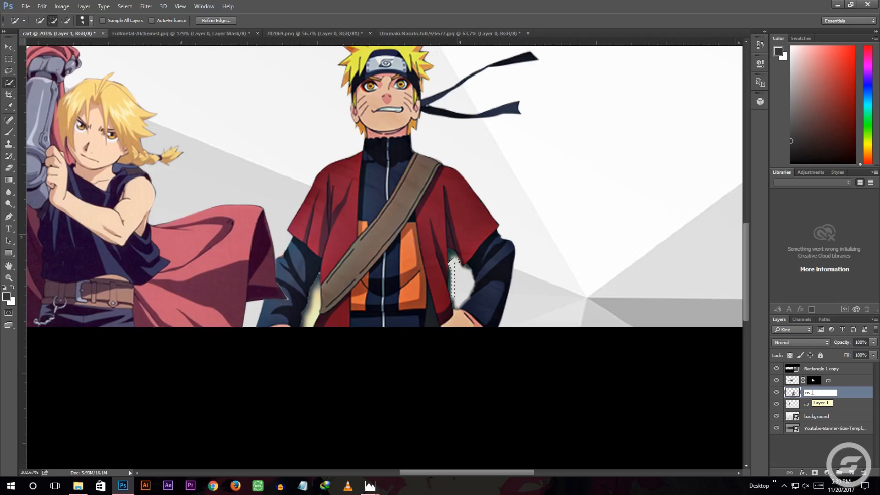
key(BackSpace)
key(BackSpace)
click(832, 456)
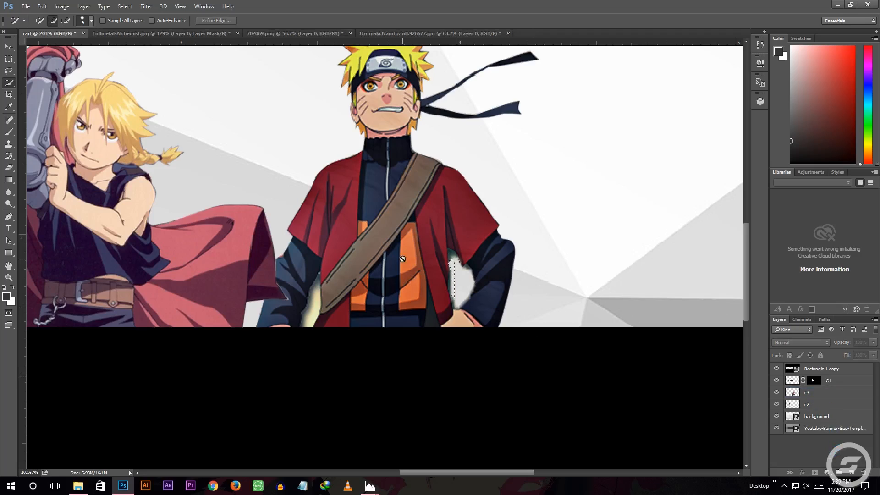
Try to extend the Quick Selection over the leftover edge beside Naruto's cloak
click(450, 255)
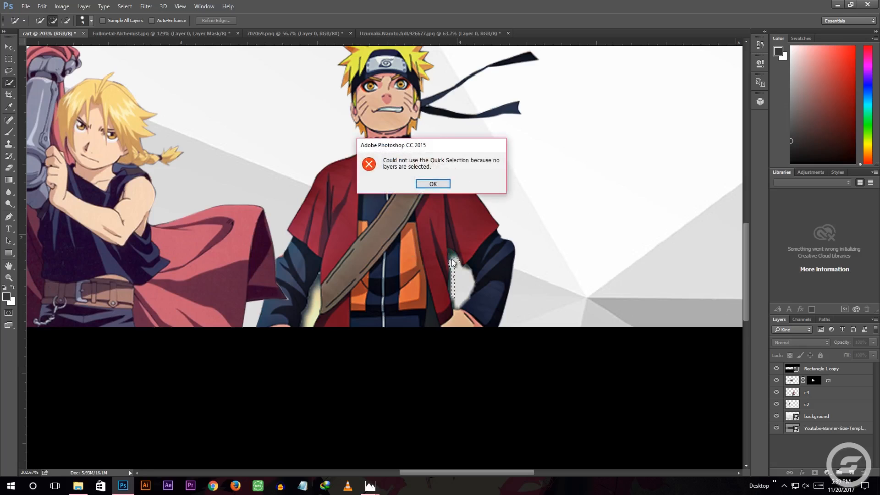
key(Return)
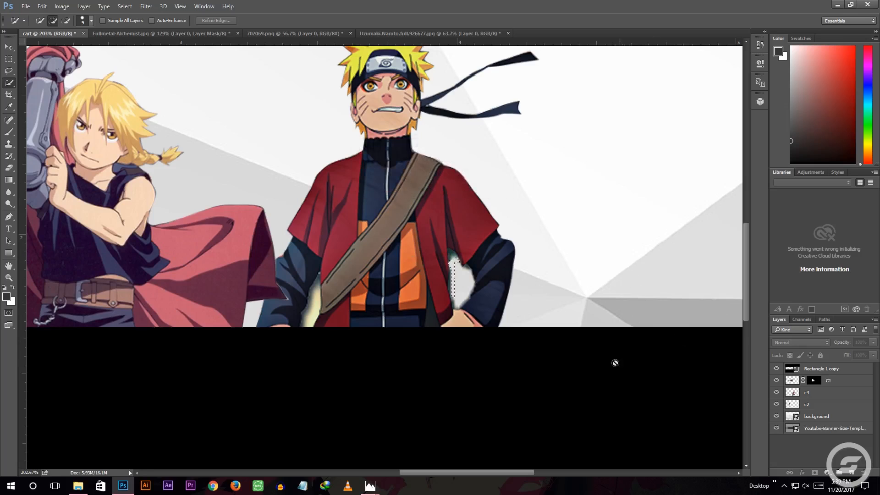
scroll(595, 355, up, 1)
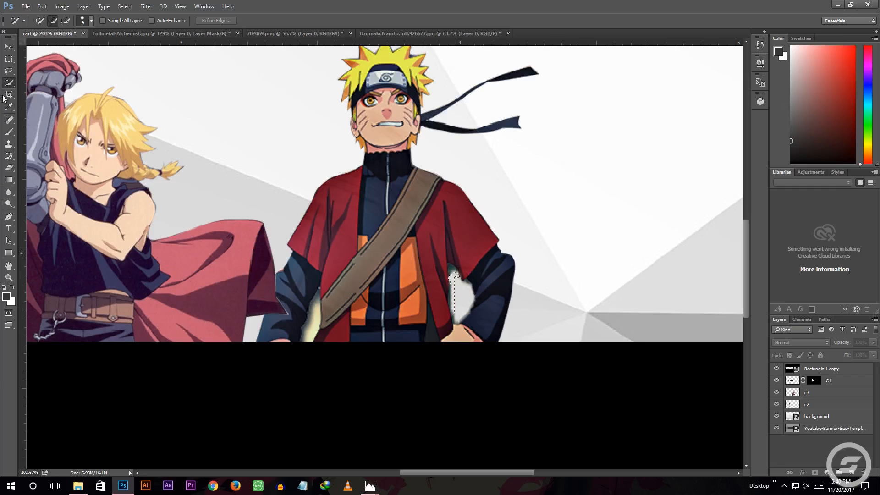
On layer c3, use the Magic Wand to select and delete the yellow patch between Naruto's other arm and his cloak
right_click(9, 83)
click(39, 89)
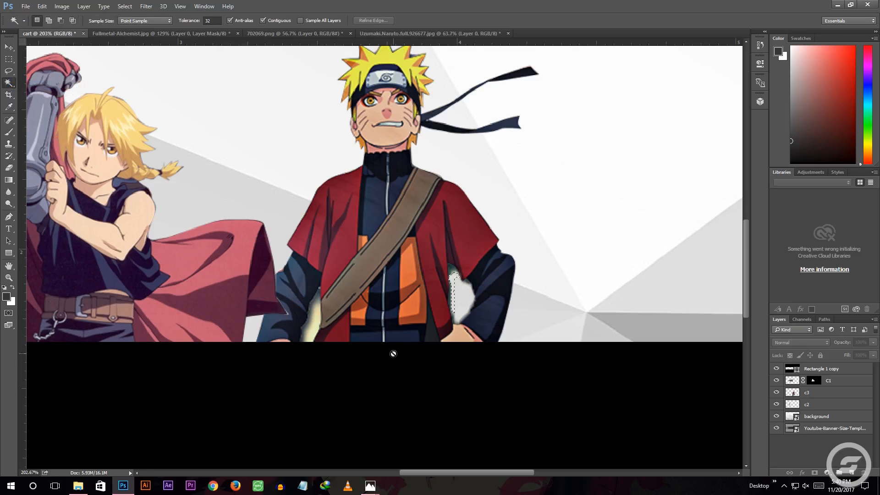
click(315, 317)
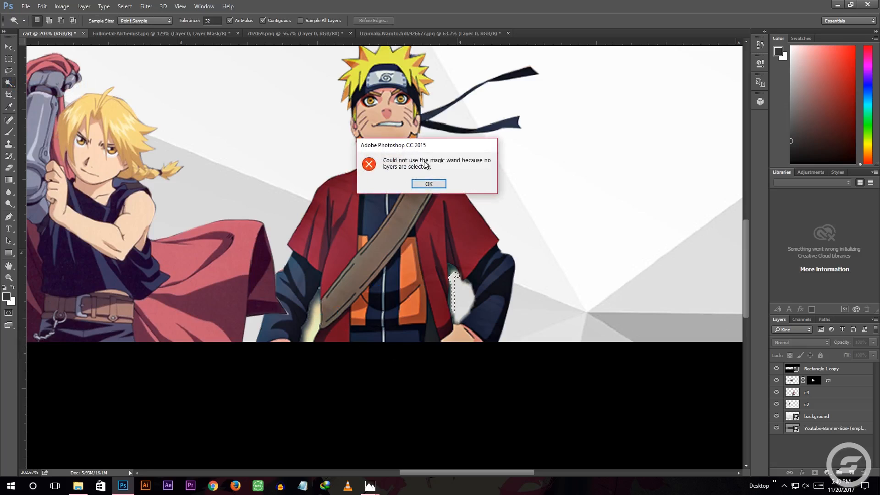
click(433, 187)
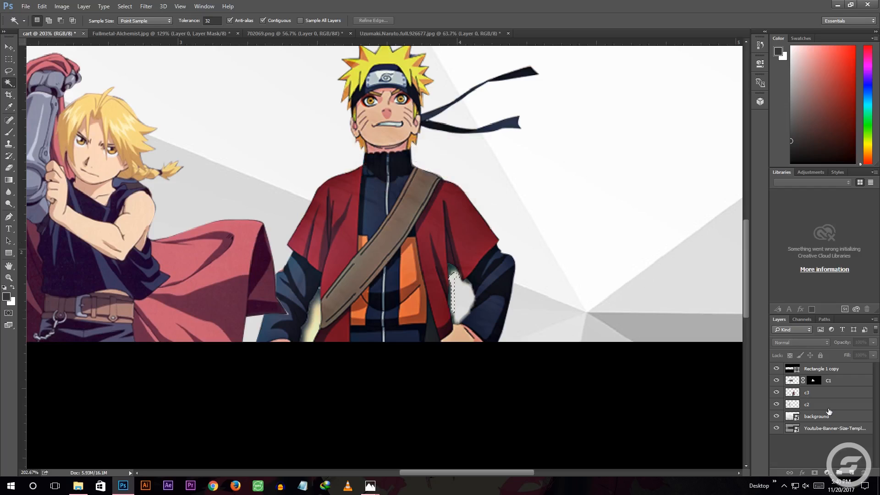
click(822, 393)
click(317, 324)
key(Delete)
click(316, 300)
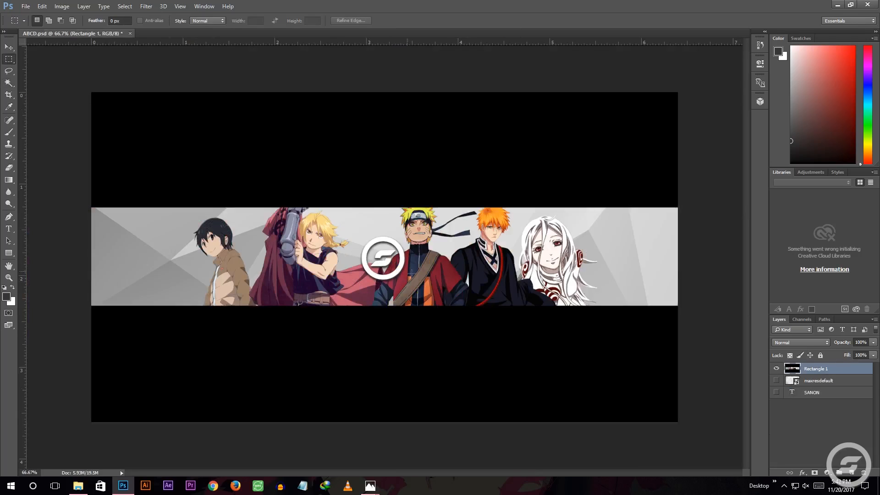
Add the white title text "Sanon" in GOING MERRY Regular below the circular logo and set its size to 30 pt
click(8, 228)
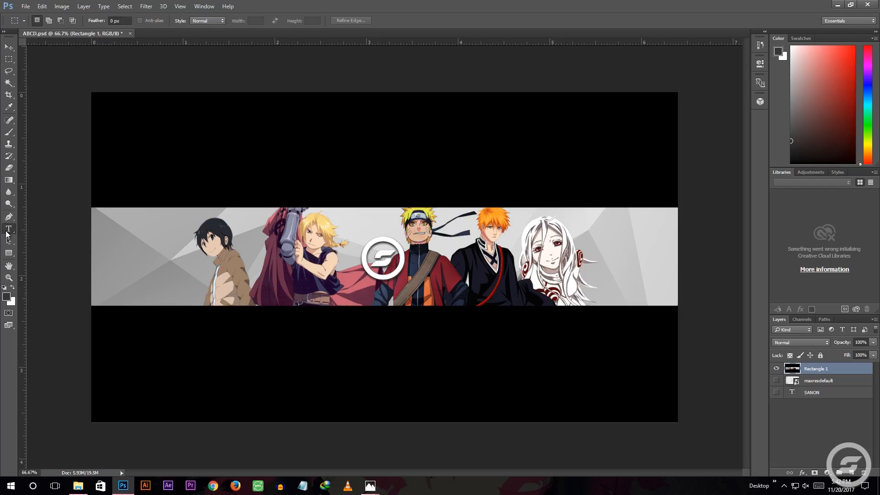
click(365, 295)
text(SANON)
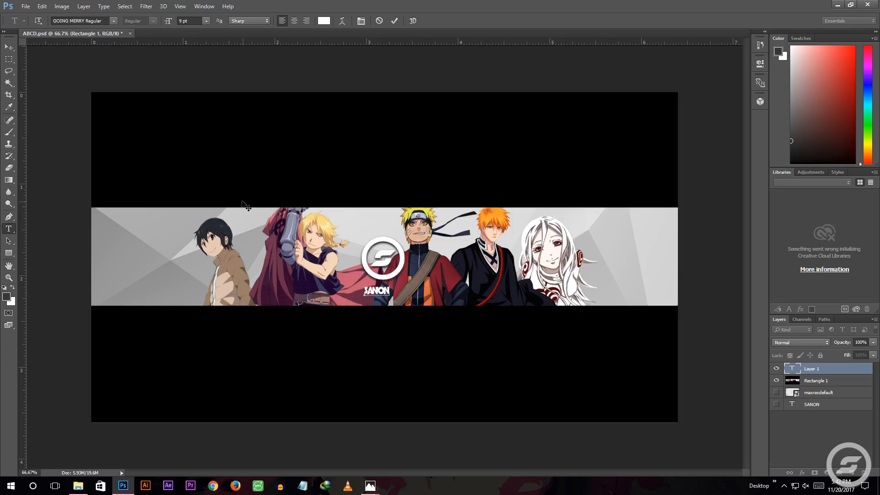
double_click(377, 292)
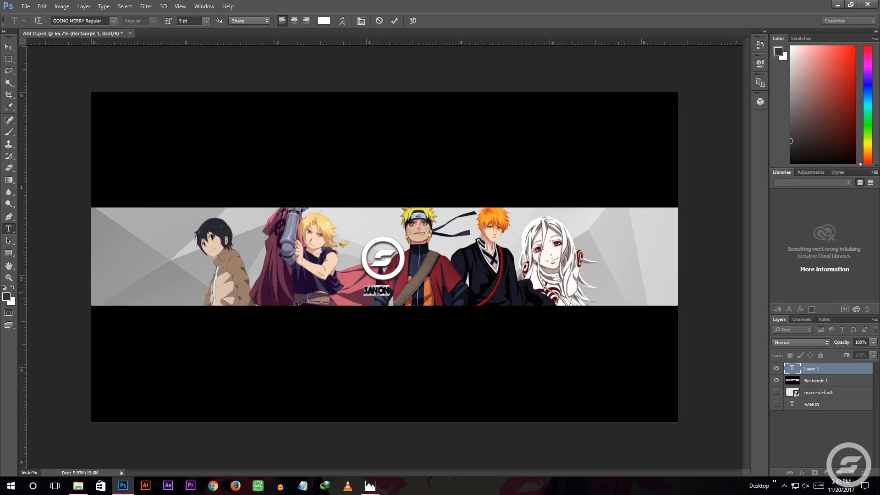
click(182, 23)
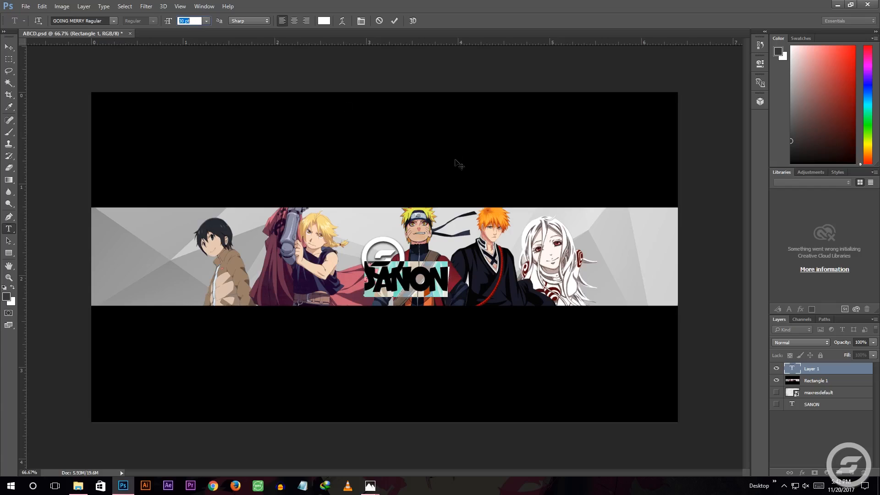
click(393, 20)
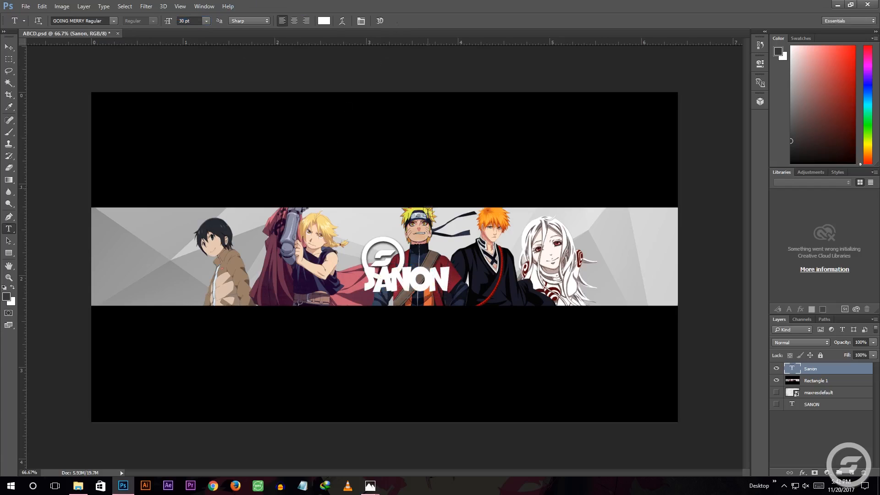
Move the Sanon title from the lower edge of the logo to the space above it
click(9, 47)
drag(397, 283, 372, 222)
key(ctrl)
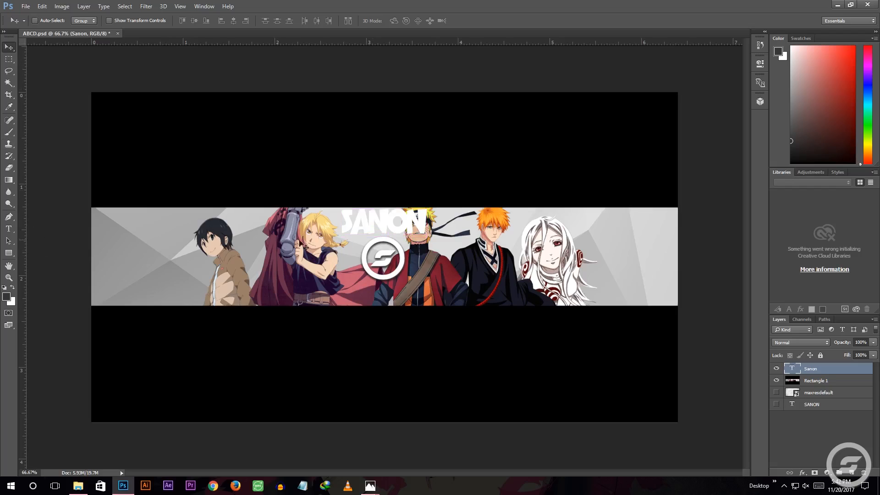
Set the Sanon title to 18 pt with centred alignment and reposition it directly above the circular logo
click(8, 228)
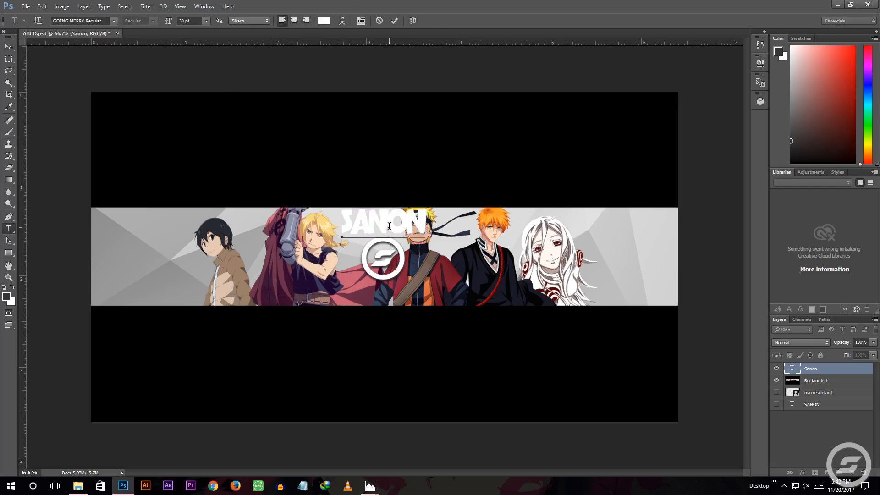
drag(432, 220, 323, 218)
ctrl+drag(190, 23, 184, 25)
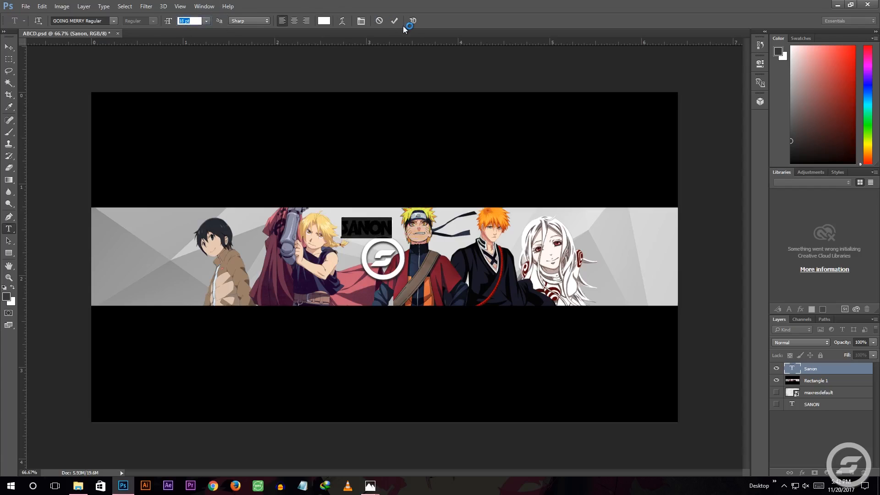
click(295, 20)
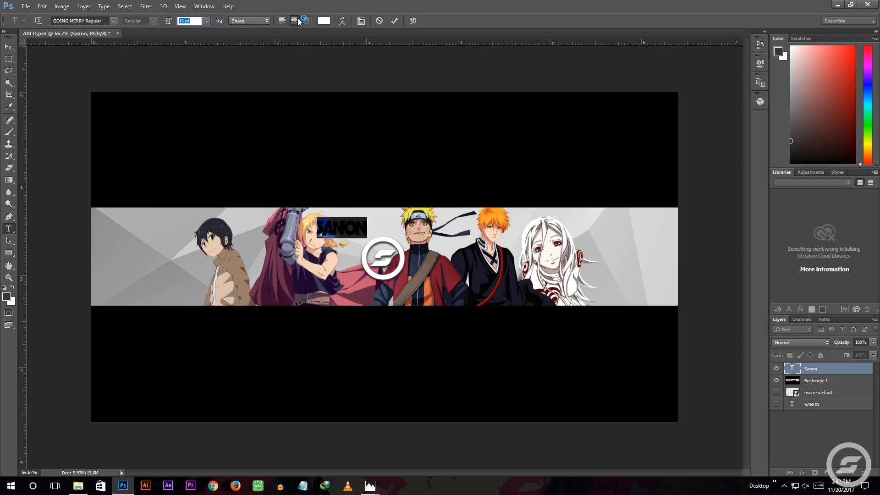
click(397, 20)
click(8, 47)
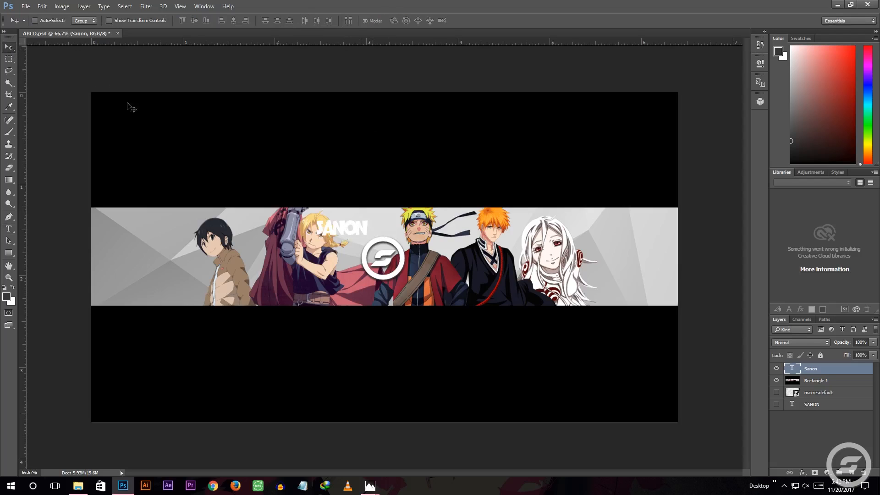
drag(331, 229, 372, 224)
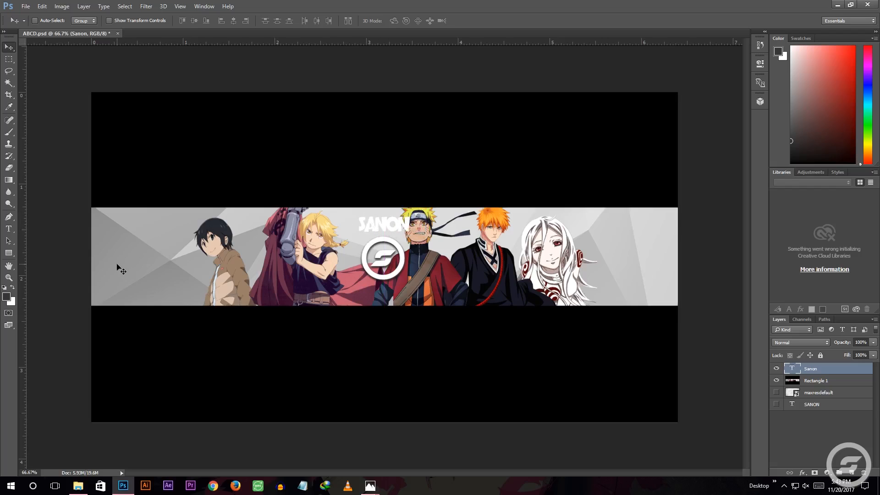
Try recolouring the Sanon title with orange, pale yellow and dark red tones sampled from the characters
click(9, 228)
double_click(396, 220)
click(324, 21)
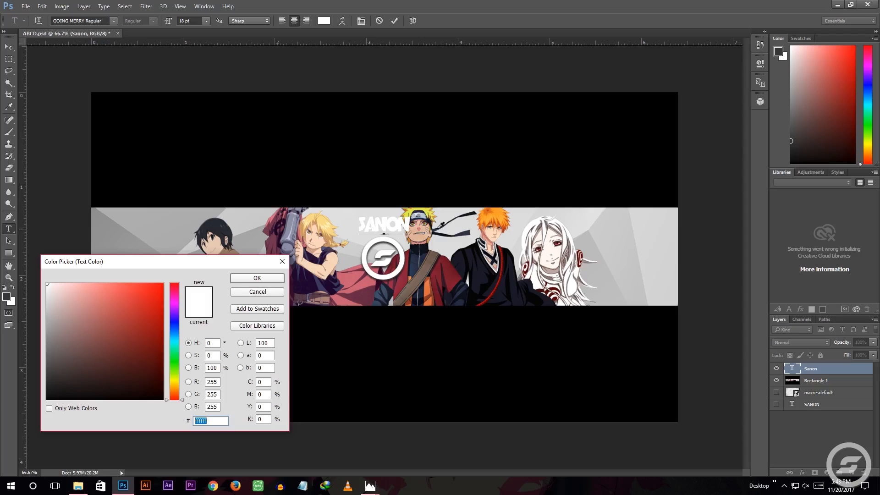
click(482, 214)
click(497, 213)
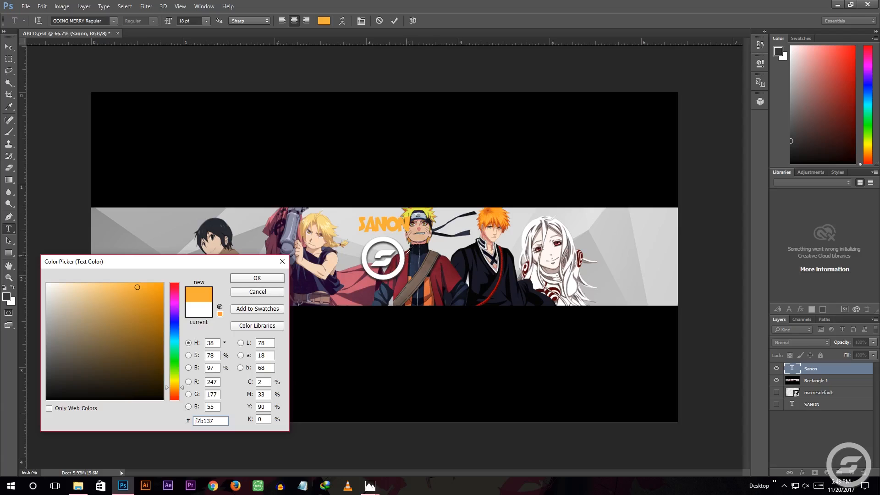
click(323, 225)
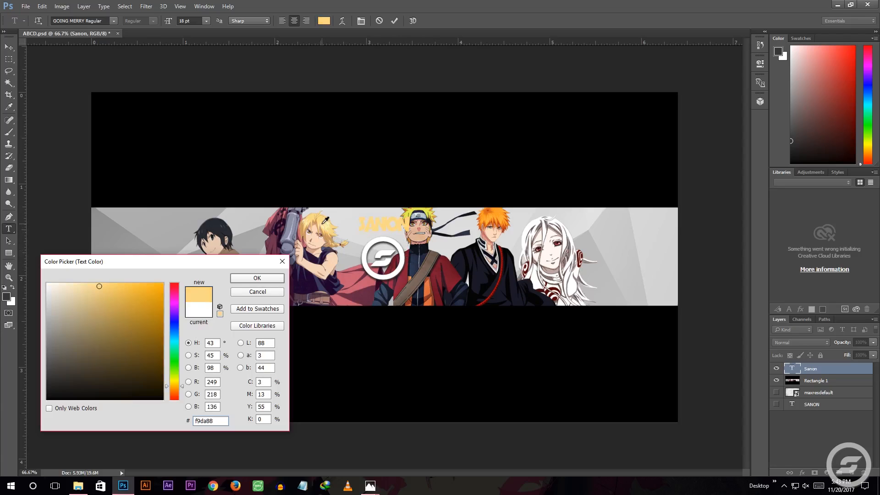
click(449, 270)
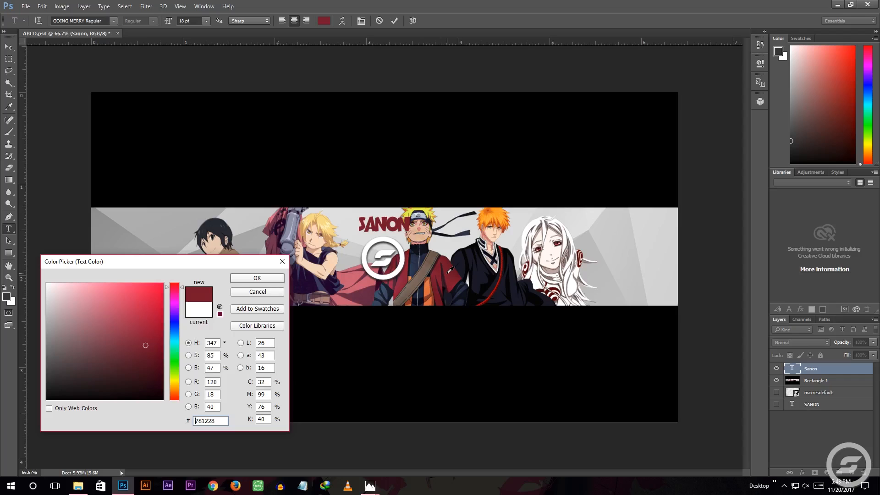
drag(85, 298, 99, 298)
click(109, 353)
click(69, 371)
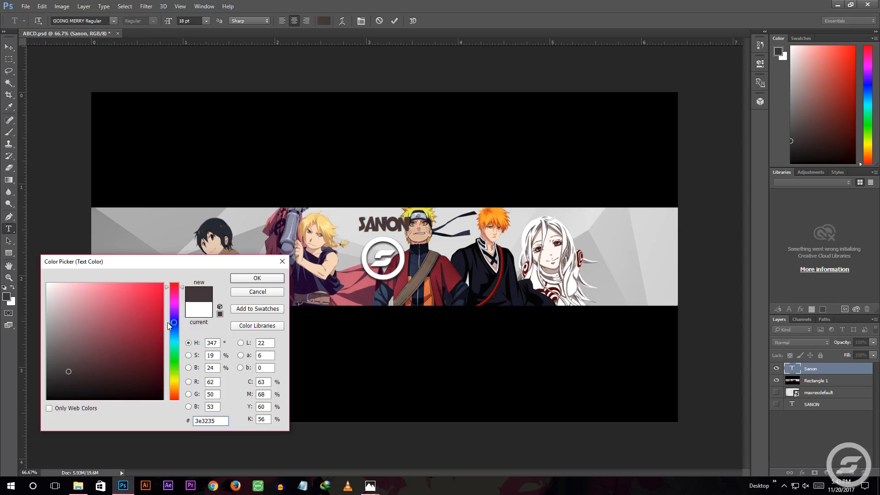
click(257, 292)
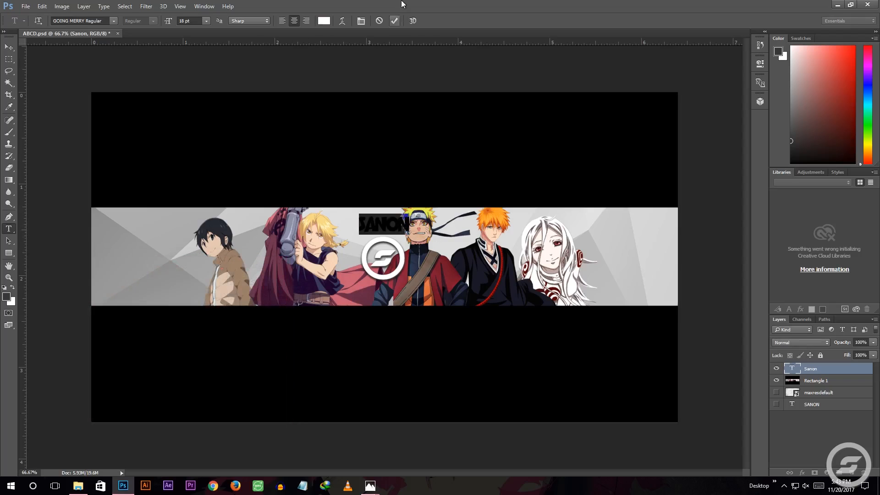
click(395, 20)
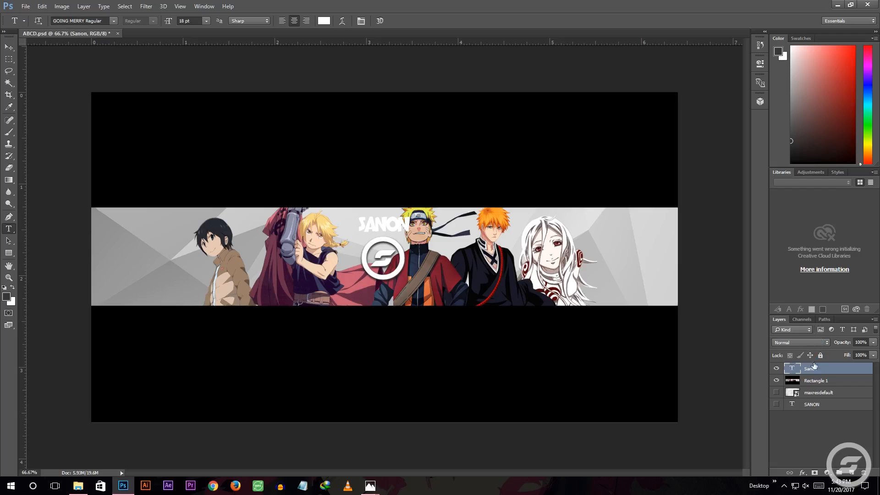
Give the Sanon title a drop shadow with 8% spread and 21 px size, and move it directly below the circular logo
double_click(828, 369)
drag(483, 91, 717, 100)
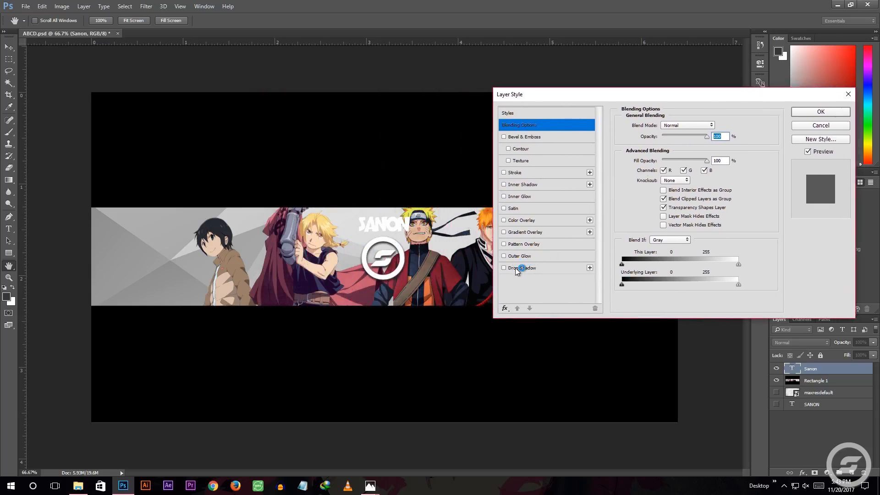
click(516, 267)
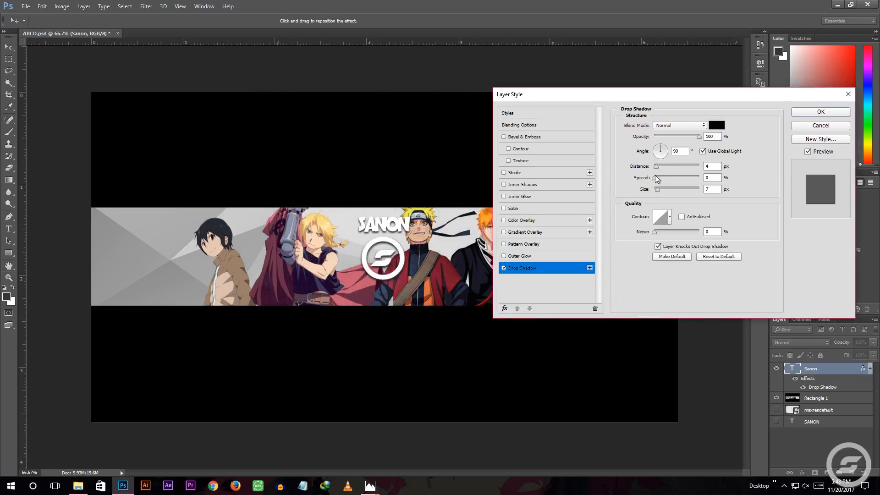
drag(659, 190, 661, 191)
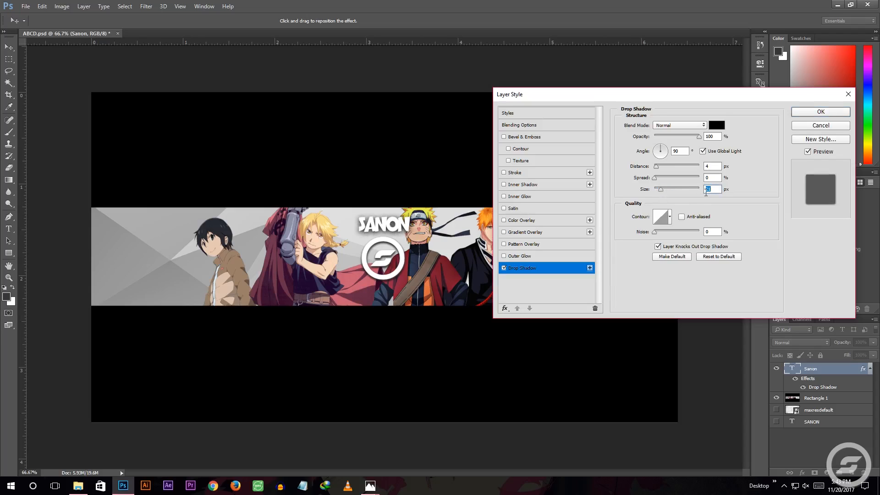
drag(656, 178, 658, 179)
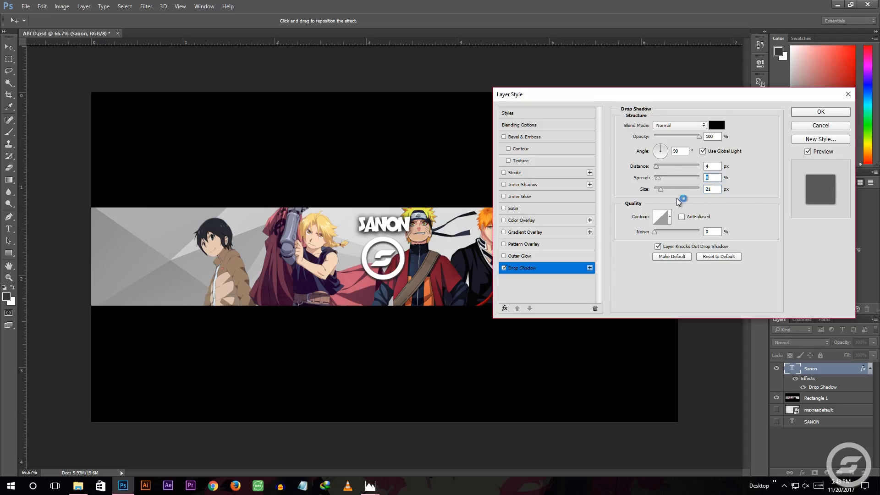
drag(716, 92, 677, 108)
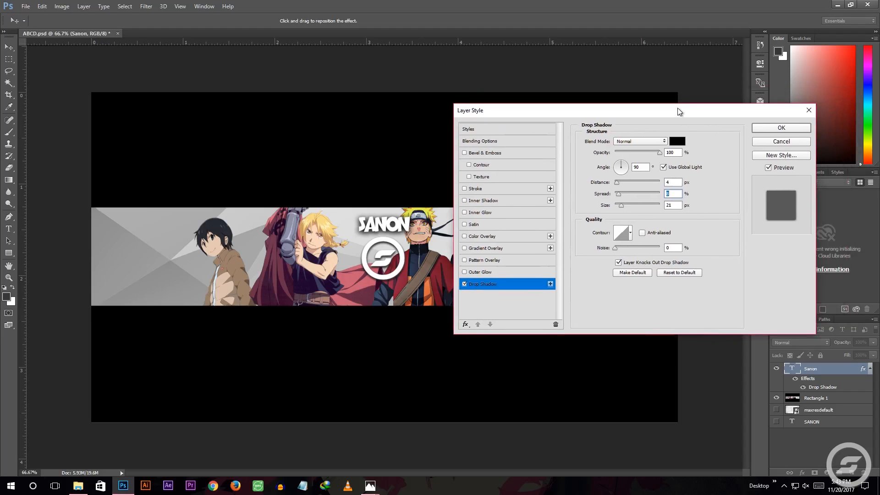
click(673, 181)
click(676, 142)
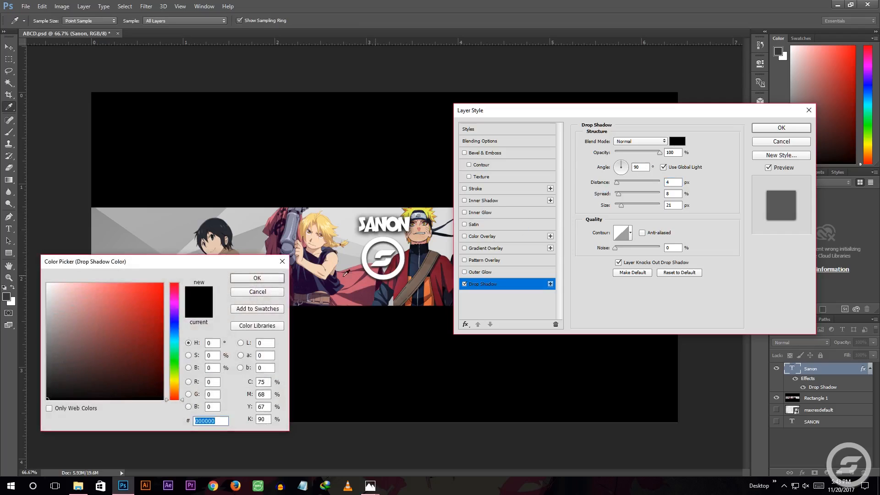
click(284, 261)
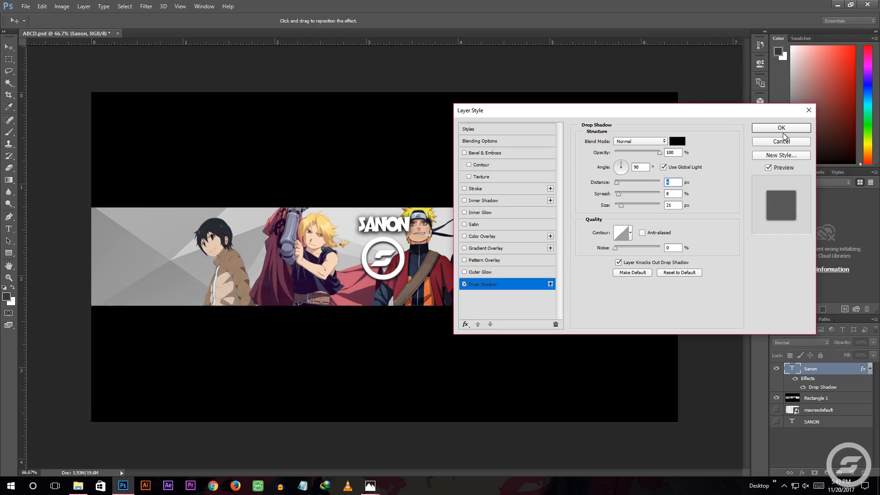
click(783, 128)
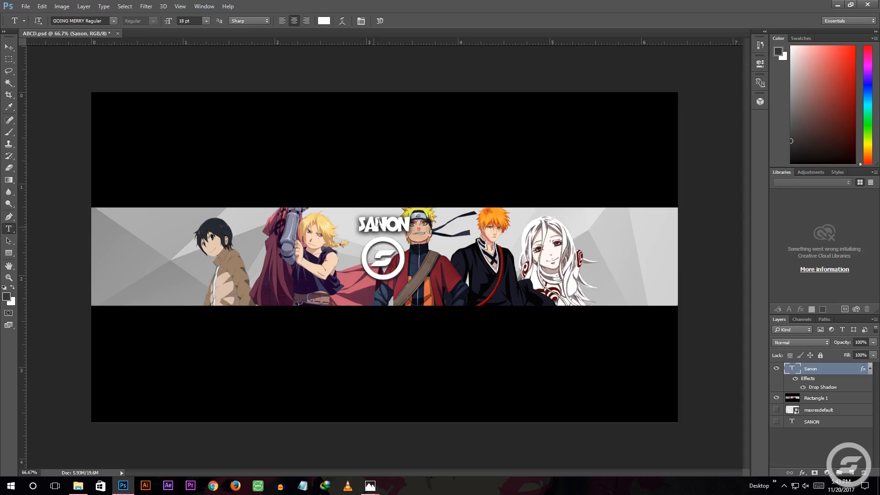
click(11, 46)
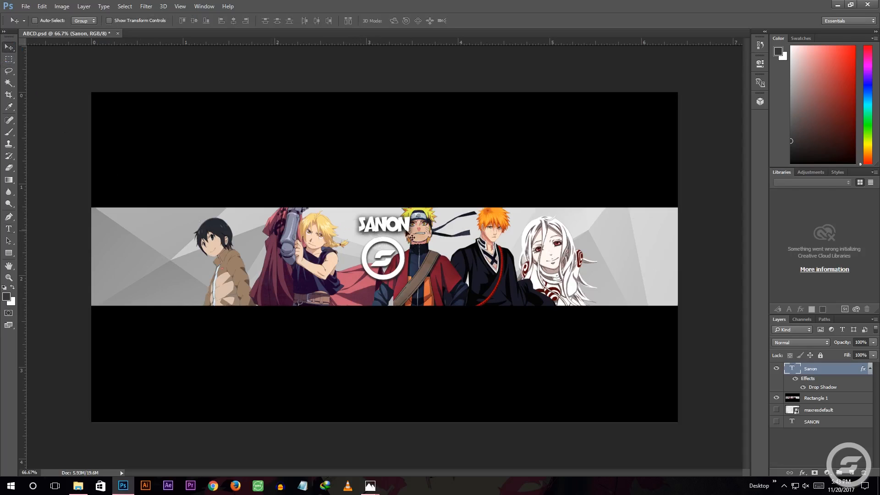
drag(386, 232, 385, 290)
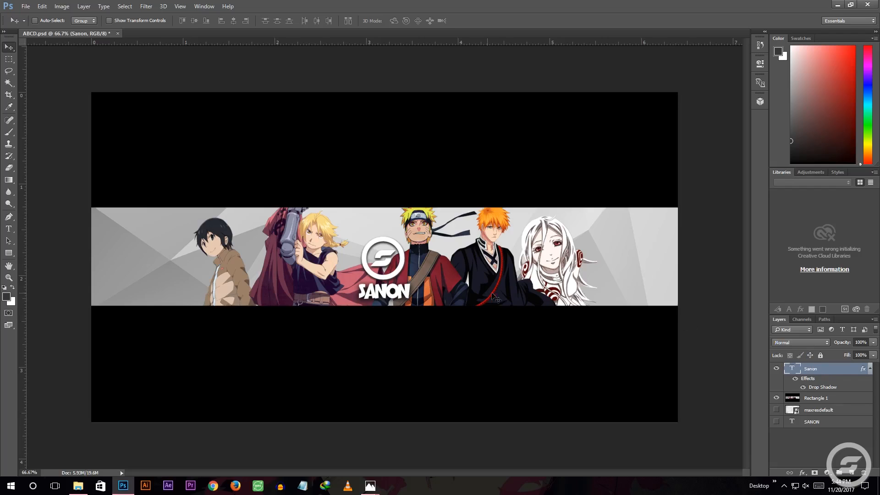
Place the speckled texture image maxresdefault from the anime folder over the whole canvas at 36% scale
click(78, 486)
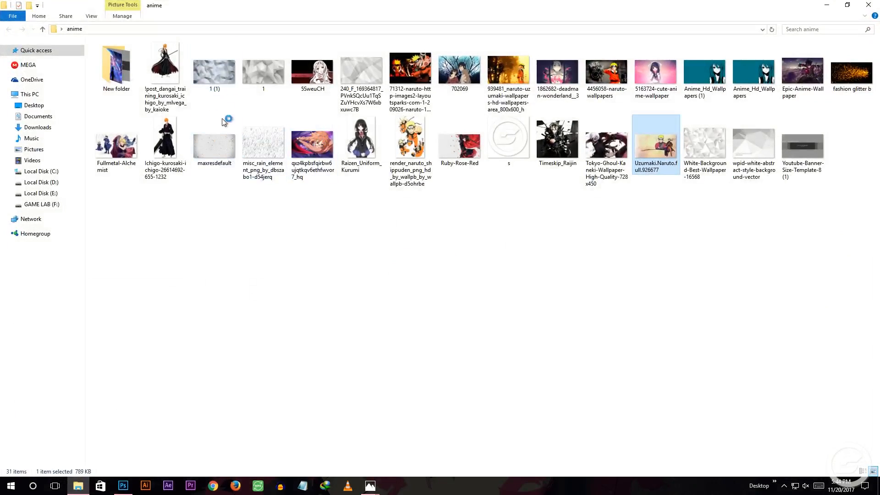
double_click(212, 157)
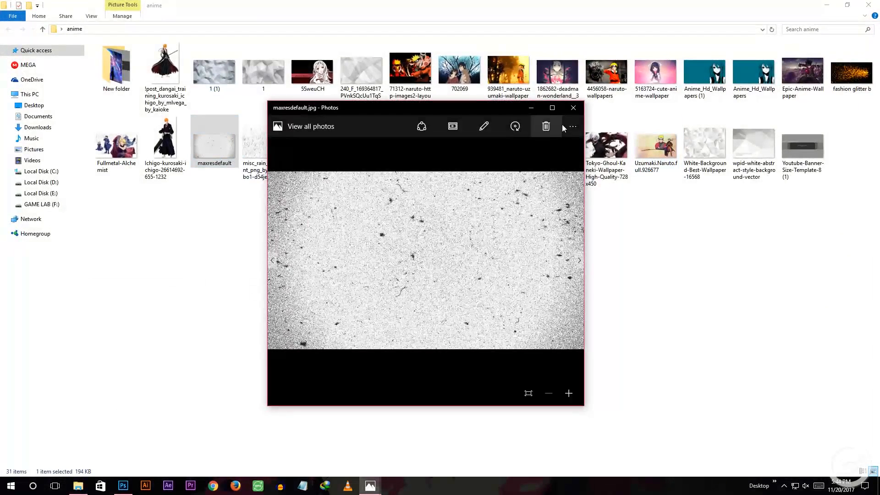
click(573, 110)
drag(202, 149, 188, 241)
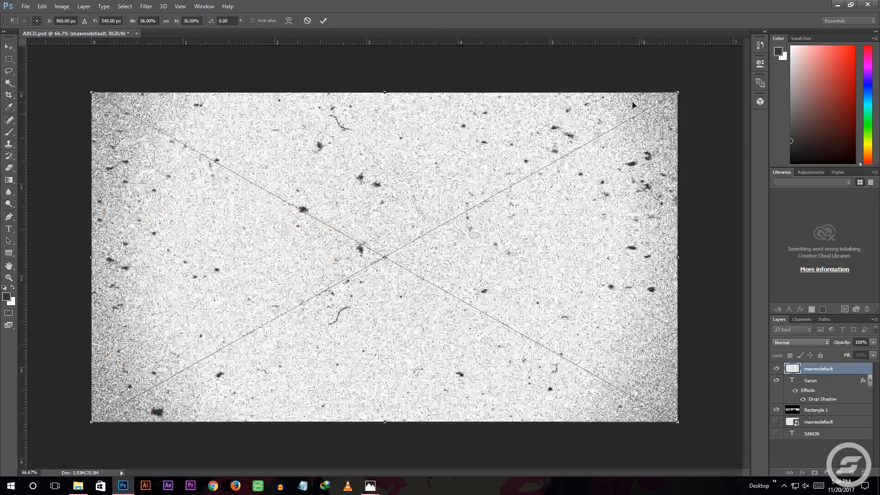
drag(680, 91, 697, 119)
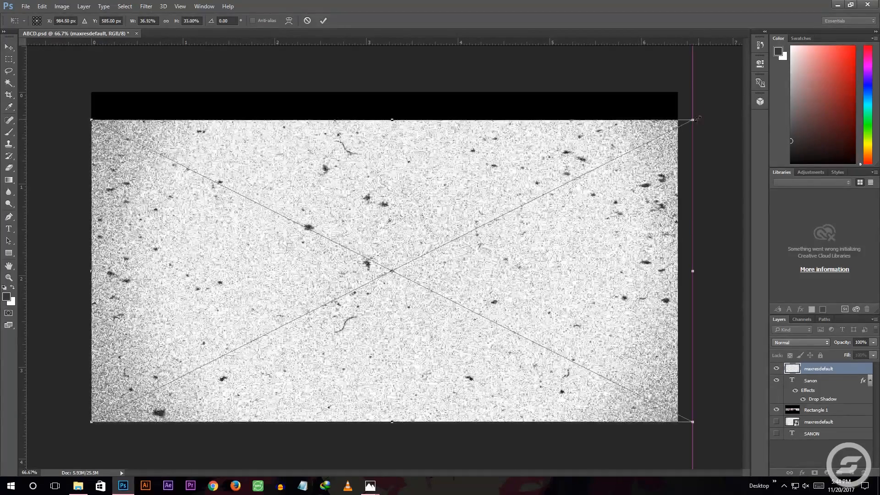
key(ctrl+z)
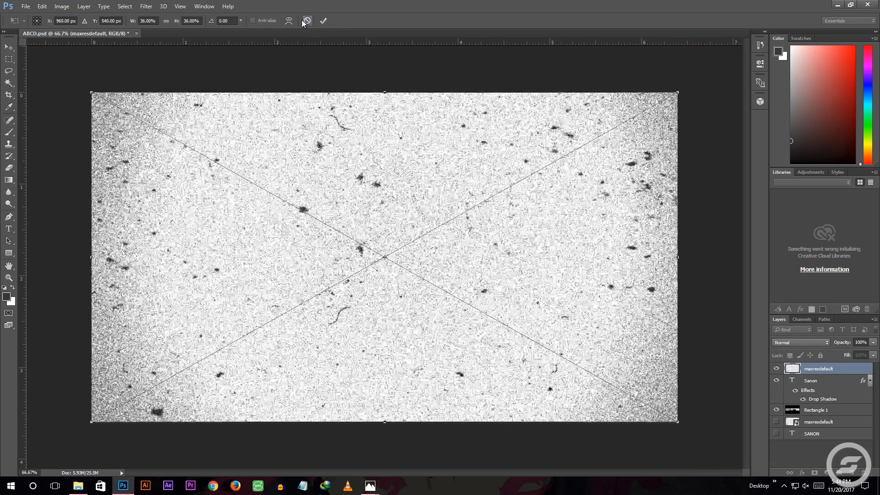
click(324, 20)
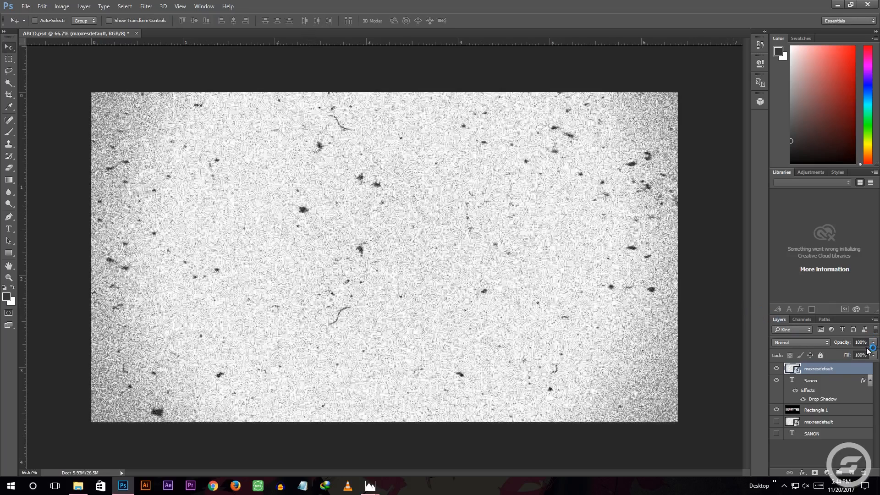
Lower the opacity of the speckled texture layer above the Sanon title to 17%
drag(861, 344, 817, 347)
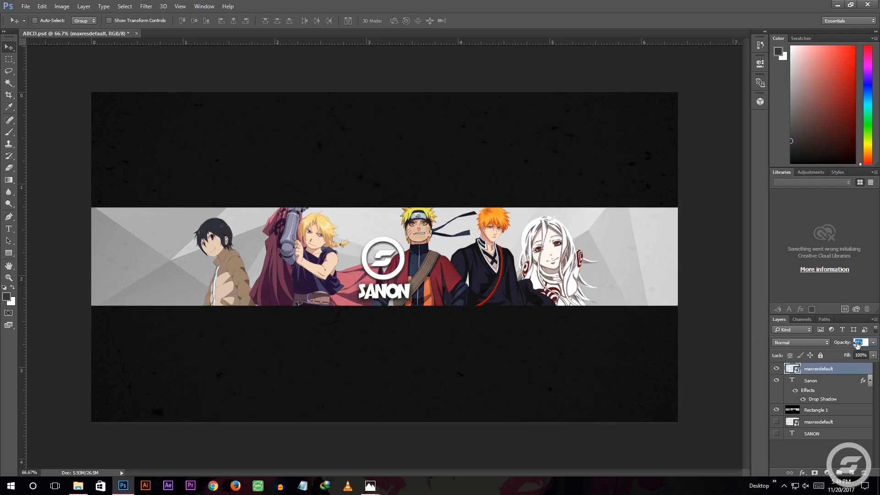
drag(858, 345, 862, 345)
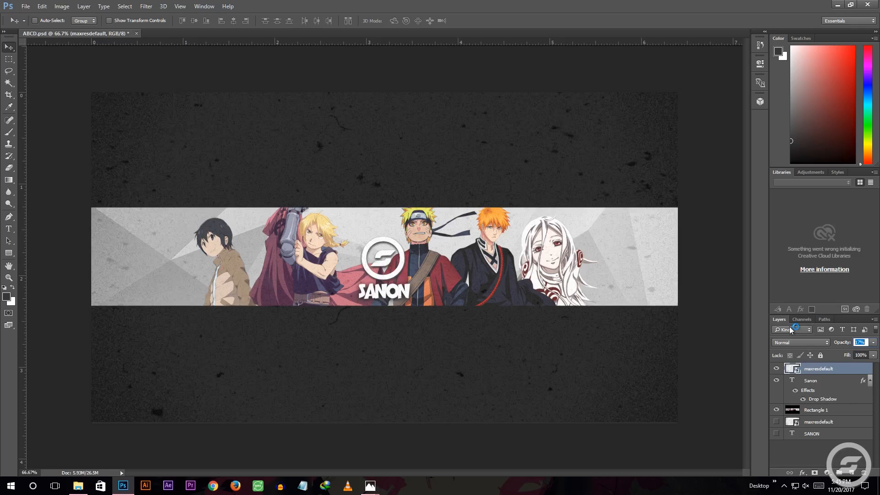
click(823, 410)
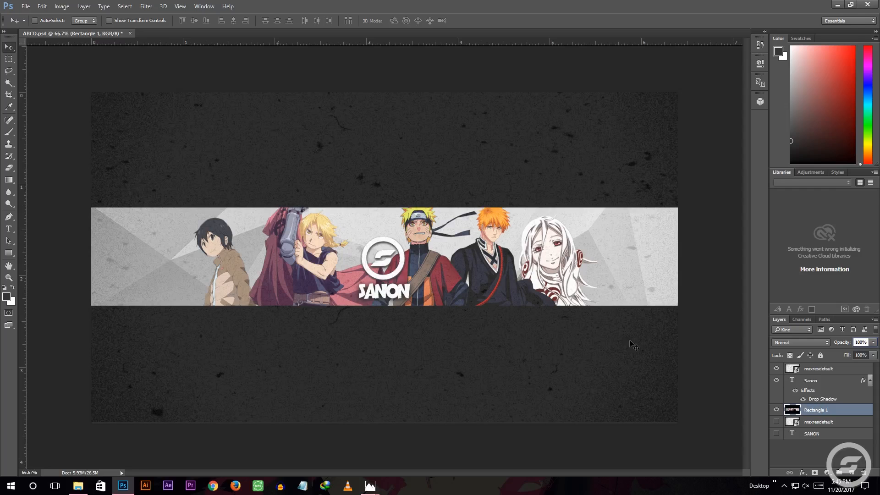
click(827, 369)
Try the Lighten, Color Dodge and Exclusion blend modes on the speckled texture layer
click(800, 343)
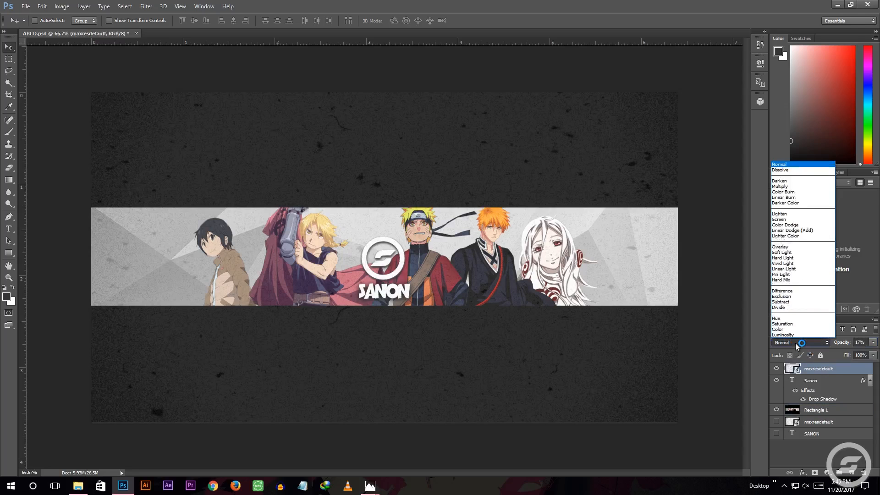
click(782, 215)
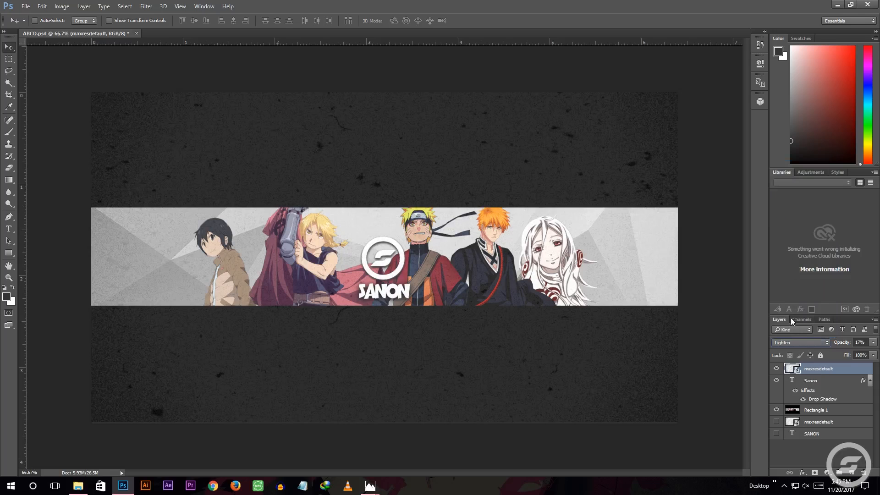
click(795, 331)
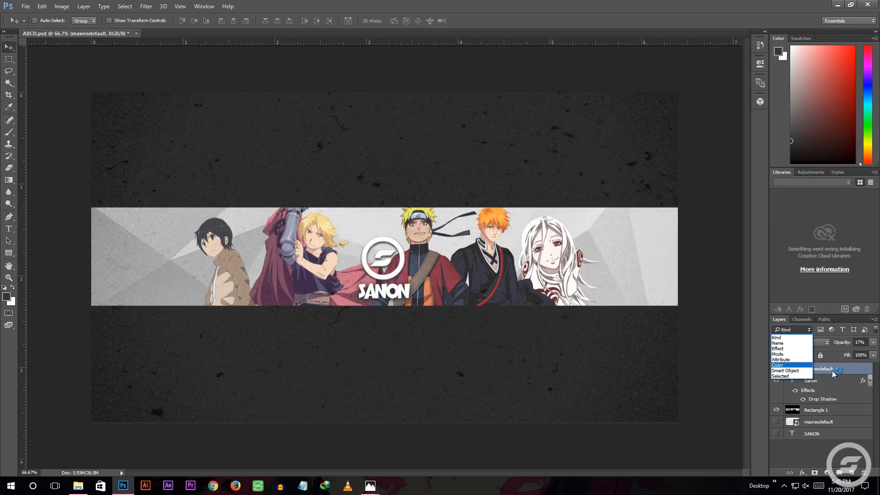
click(828, 369)
click(810, 342)
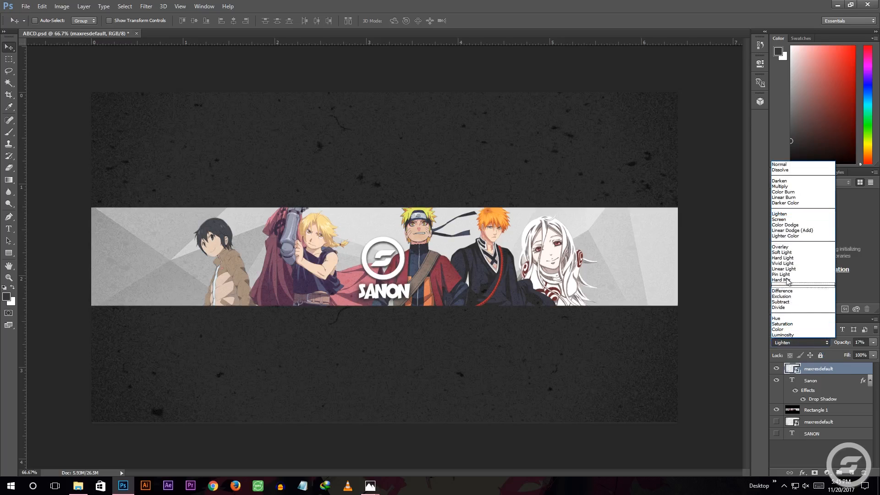
click(783, 225)
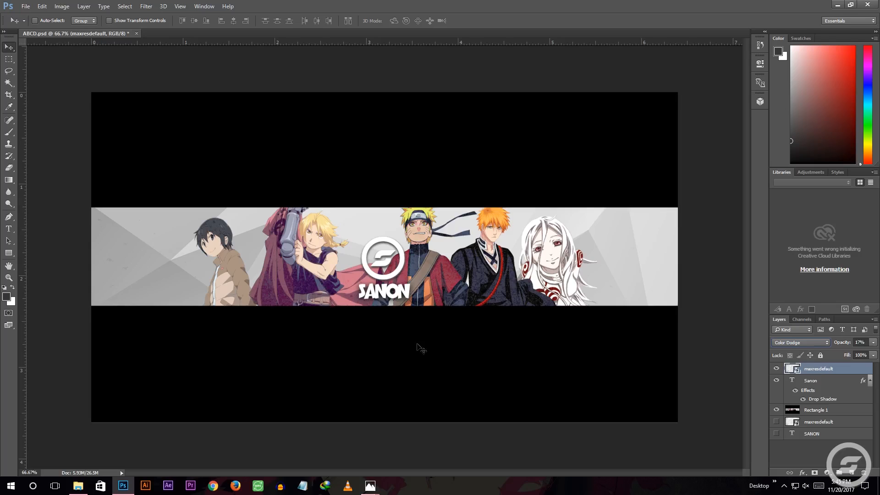
click(800, 344)
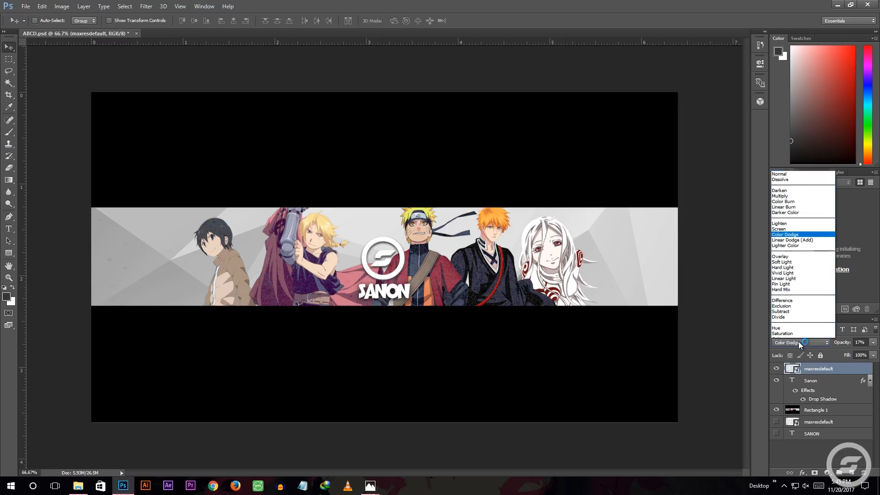
click(781, 322)
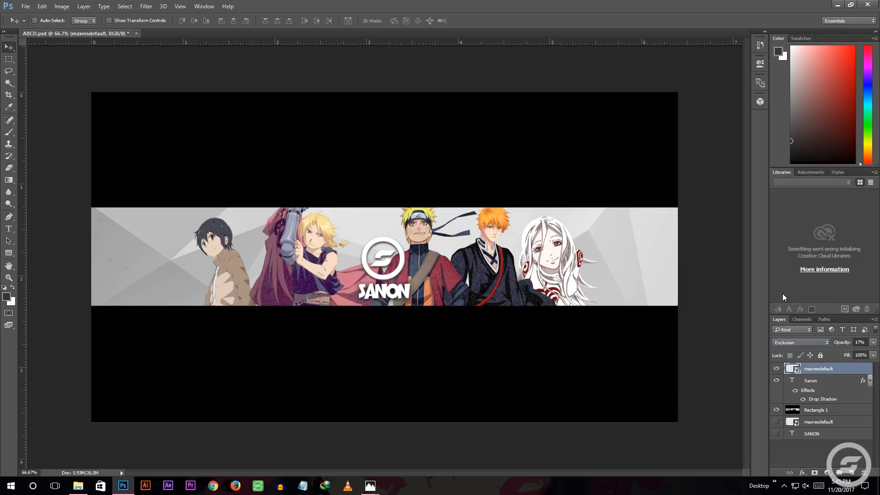
Try the Saturation, Divide and Hard Light blend modes on the speckled texture layer
click(774, 344)
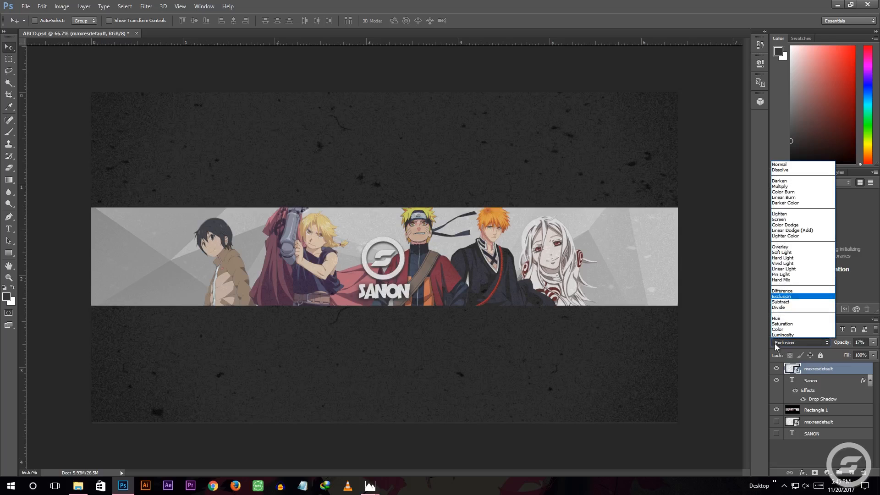
click(776, 325)
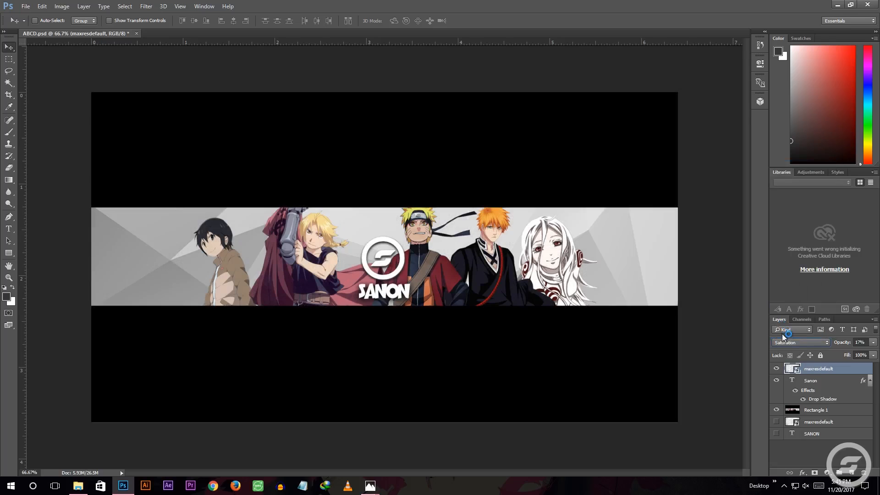
click(792, 344)
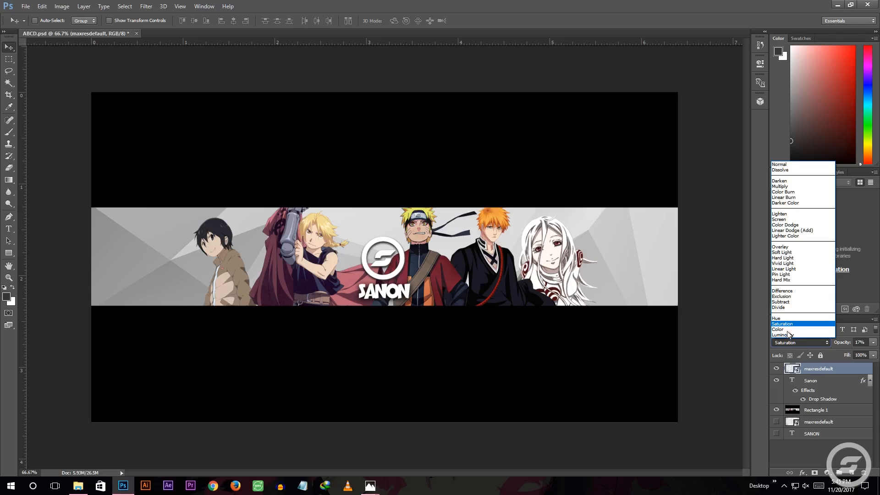
click(783, 307)
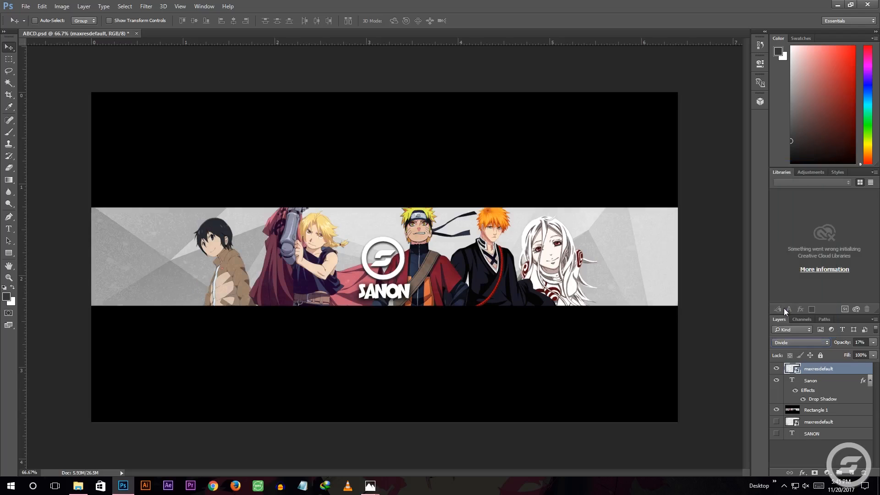
click(789, 343)
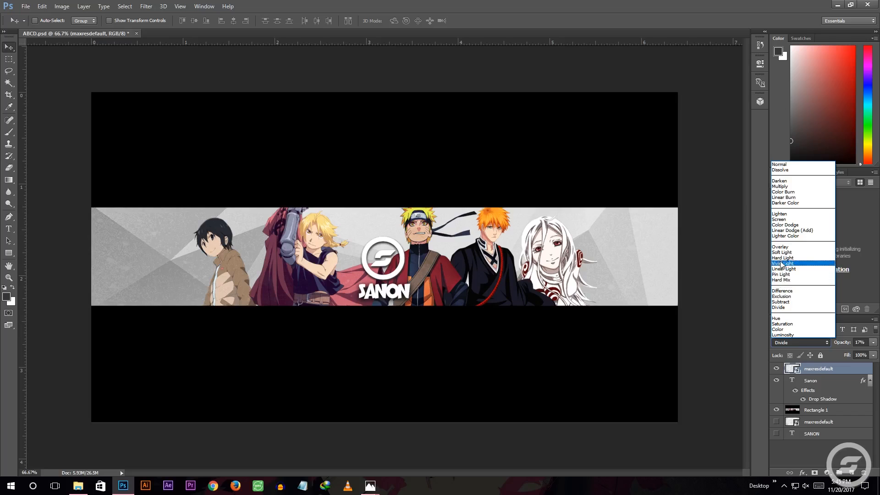
click(782, 257)
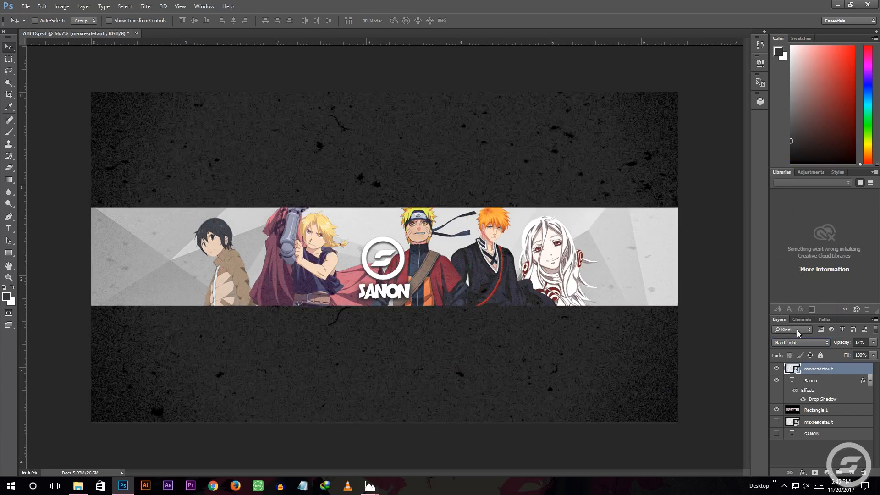
Try Linear Dodge (Add) on the speckled texture layer, and set its blend mode to Color Dodge
click(803, 340)
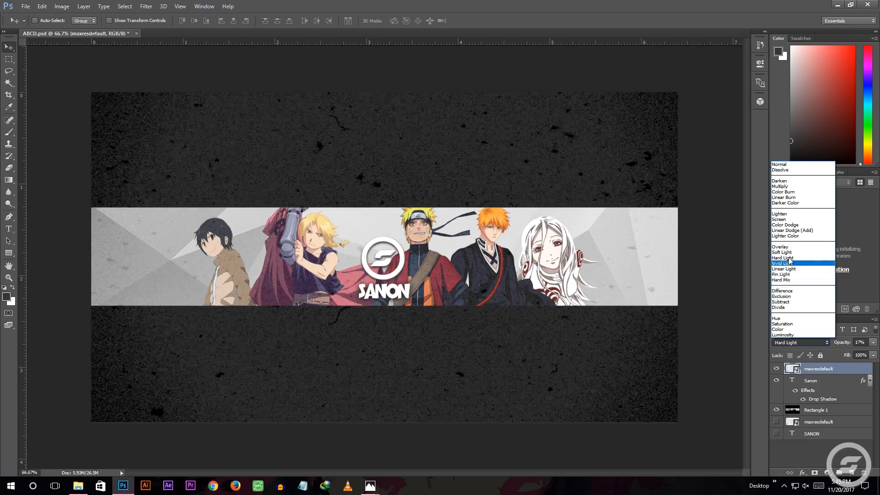
click(787, 237)
click(785, 232)
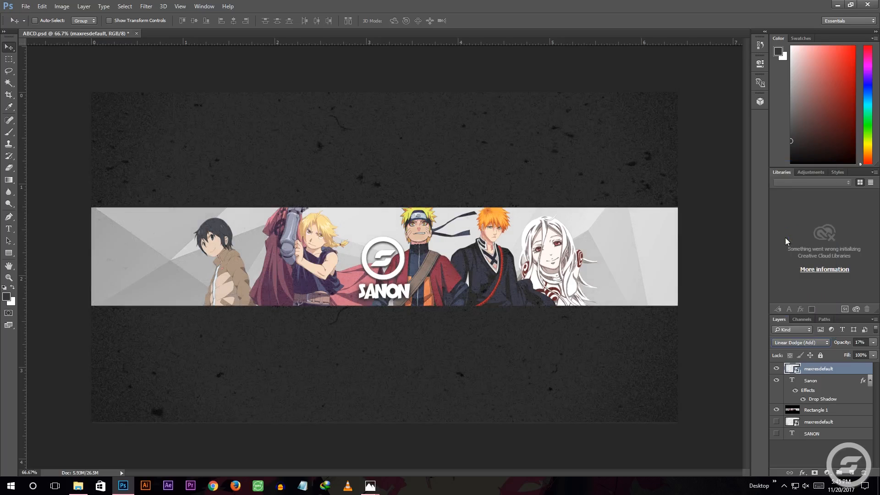
click(799, 342)
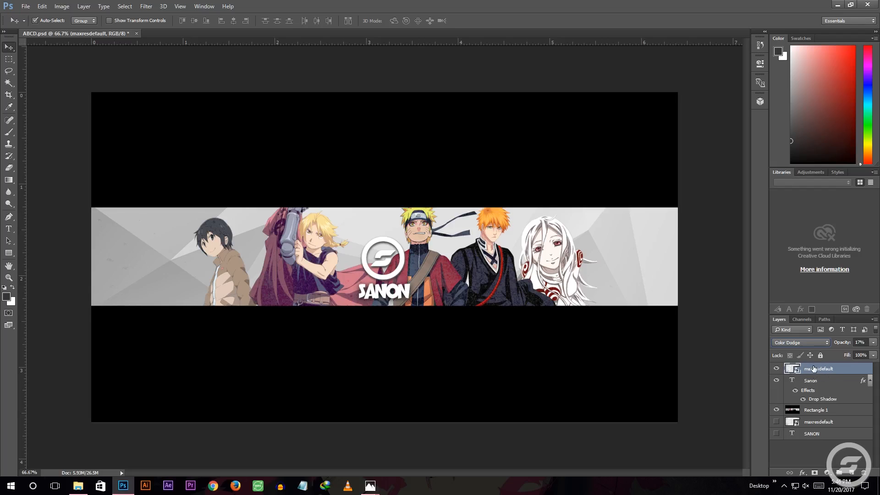
Merge the speckled texture layer, the Sanon text layer and the Rectangle 1 banner layer into a single layer
ctrl+click(811, 381)
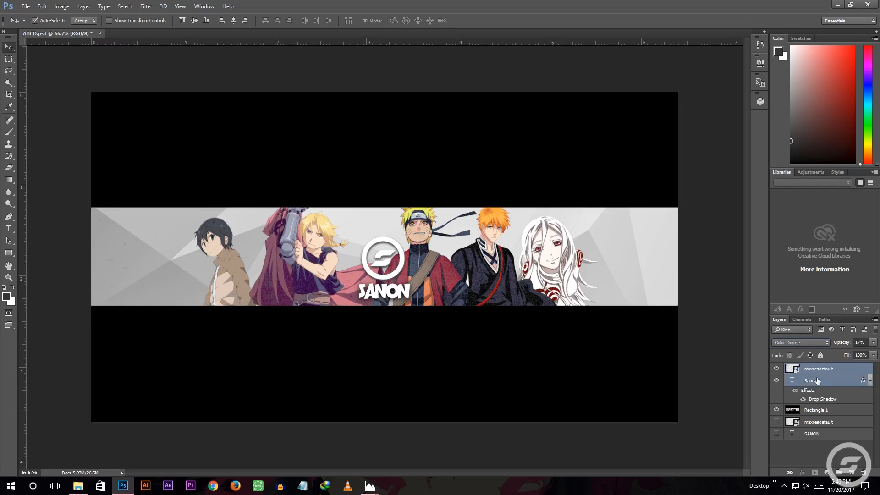
ctrl+click(810, 411)
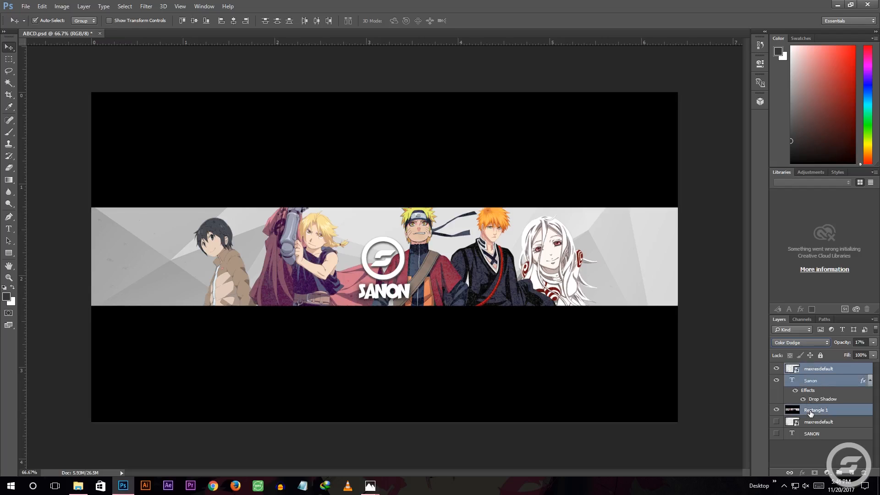
right_click(816, 380)
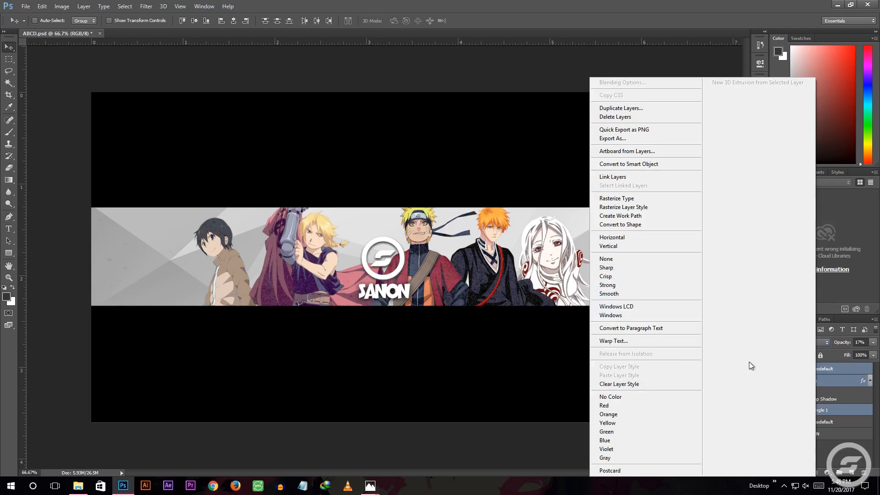
right_click(850, 373)
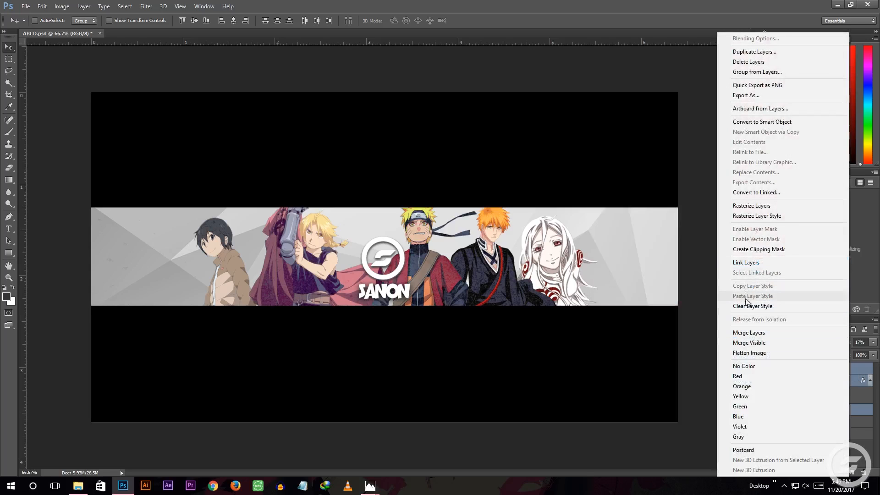
click(747, 333)
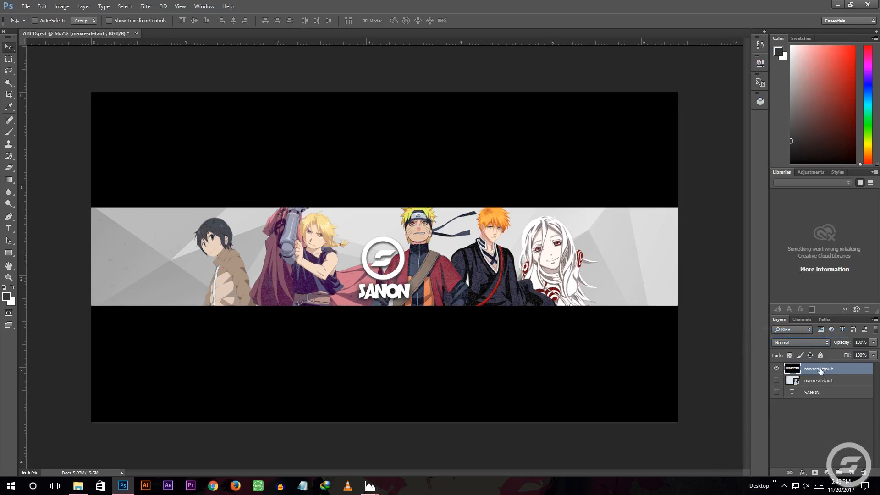
mouse_move(275, 203)
mouse_down()
mouse_move(298, 227)
mouse_move(319, 284)
mouse_move(277, 237)
mouse_move(276, 203)
mouse_up()
Save a copy of the banner to the Desktop as a PNG file named adsD
click(25, 6)
click(41, 108)
text(adsD)
click(94, 199)
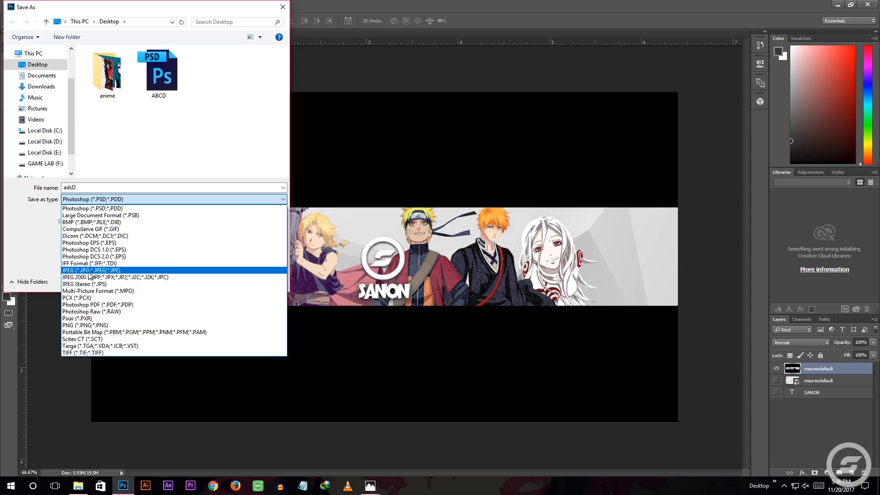
click(99, 325)
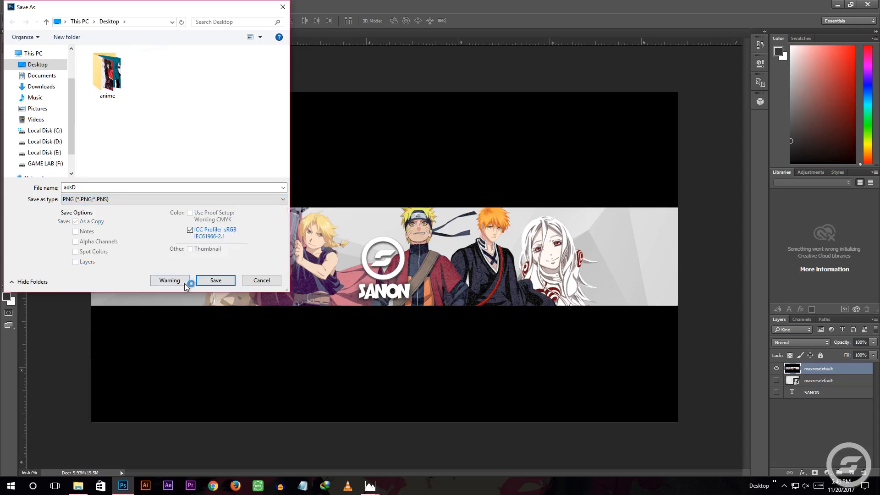
click(214, 280)
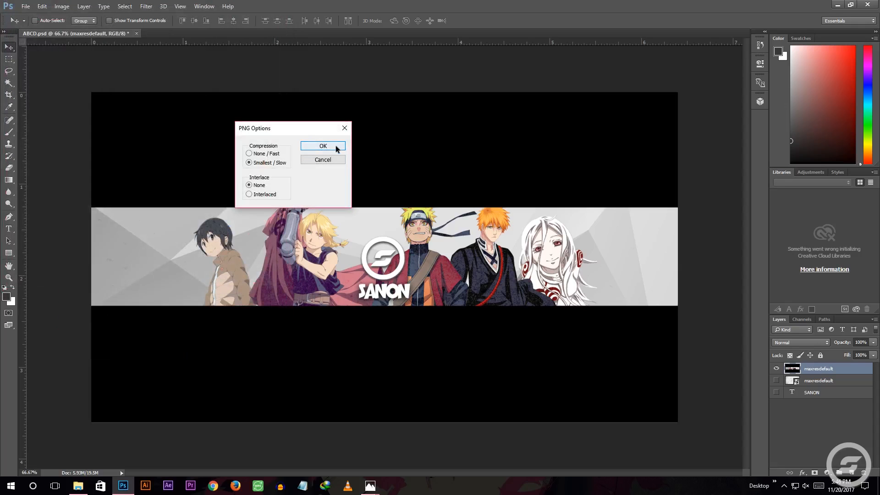